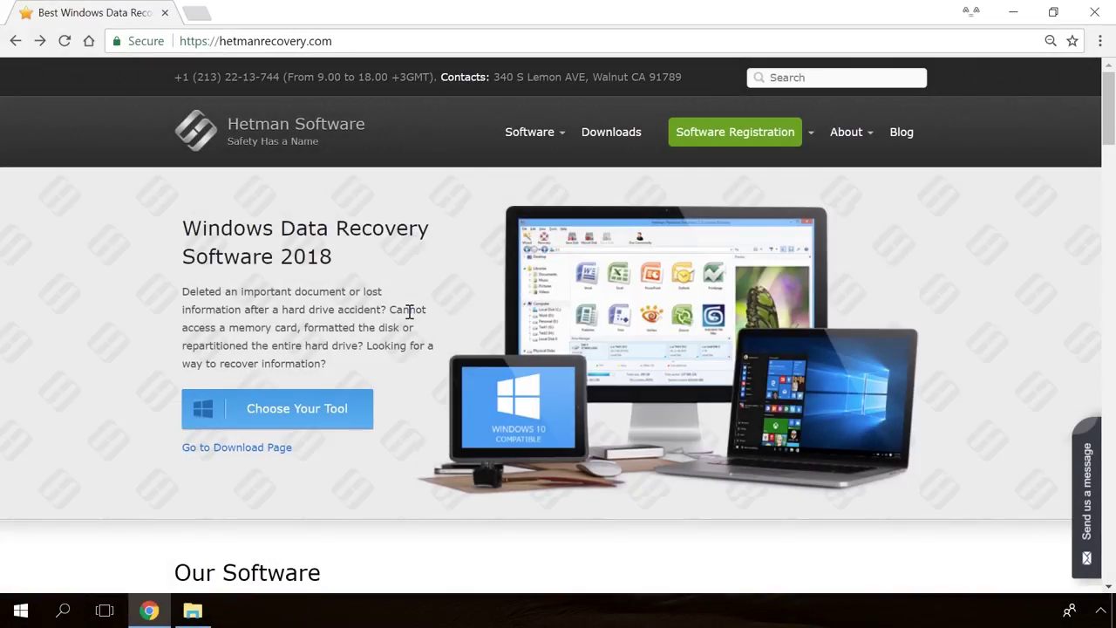
Open the Hetman Internet Spy product page and download its installer.
scroll(410, 314, down, 15)
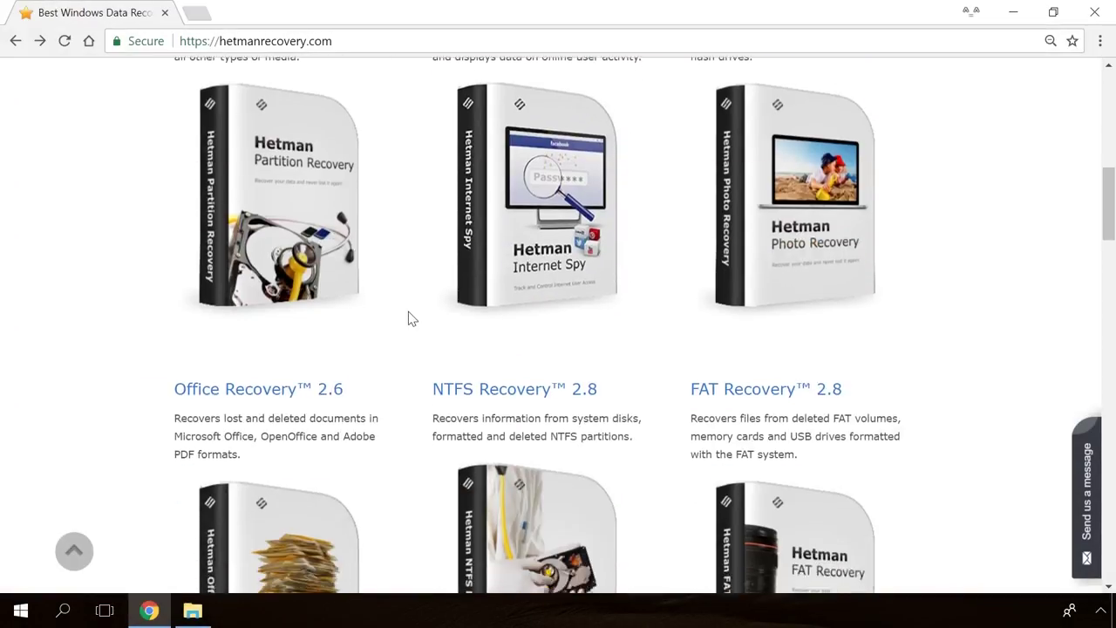
scroll(409, 319, up, 14)
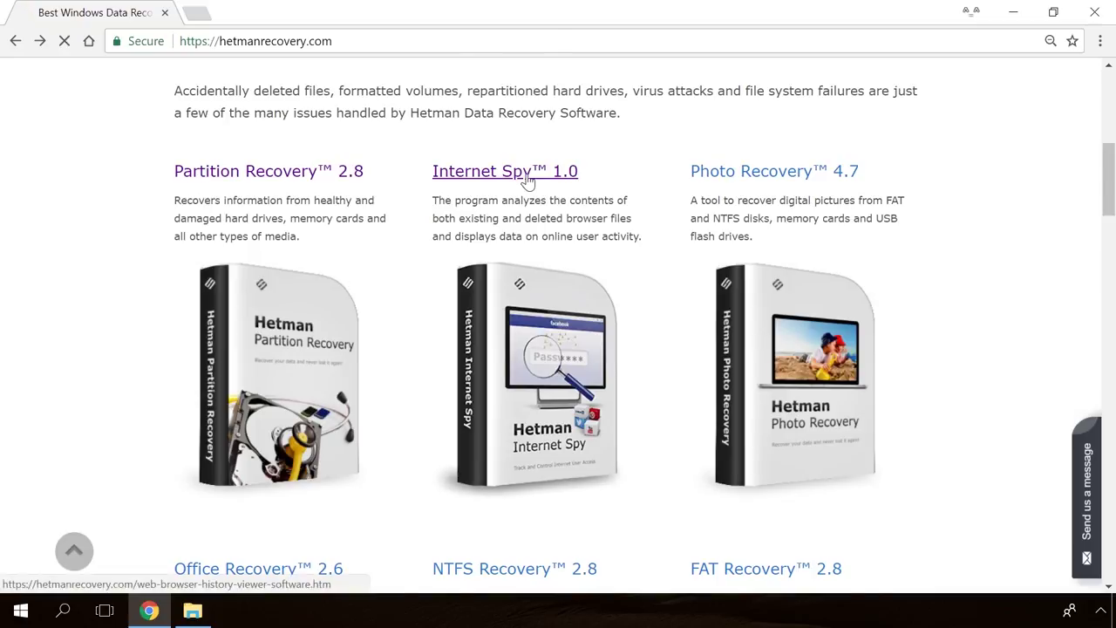
click(528, 175)
scroll(575, 280, down, 1)
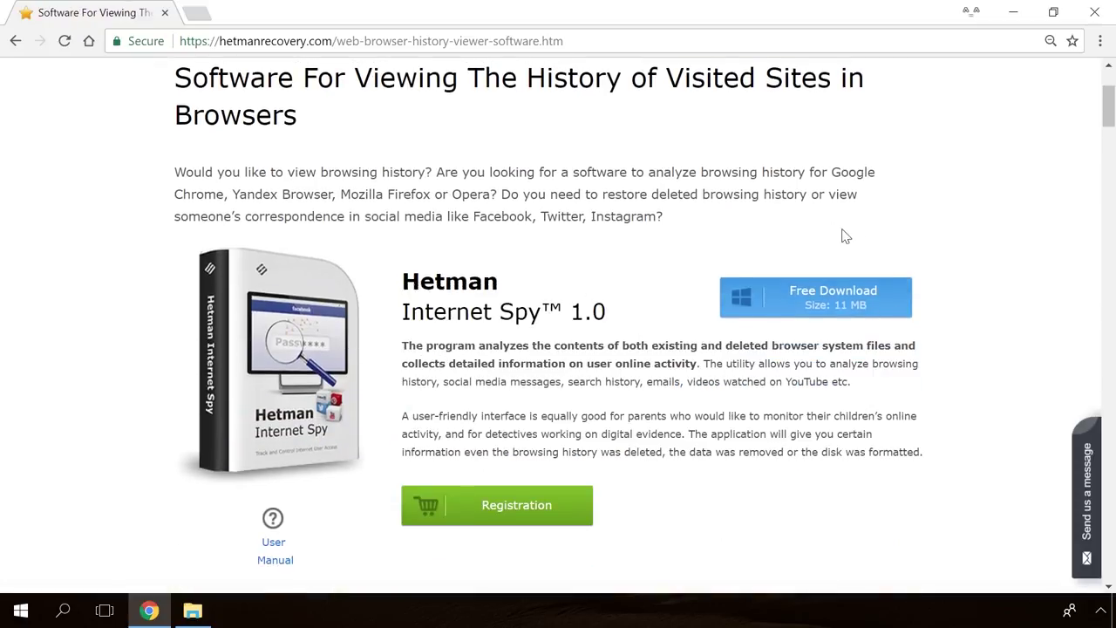
click(852, 307)
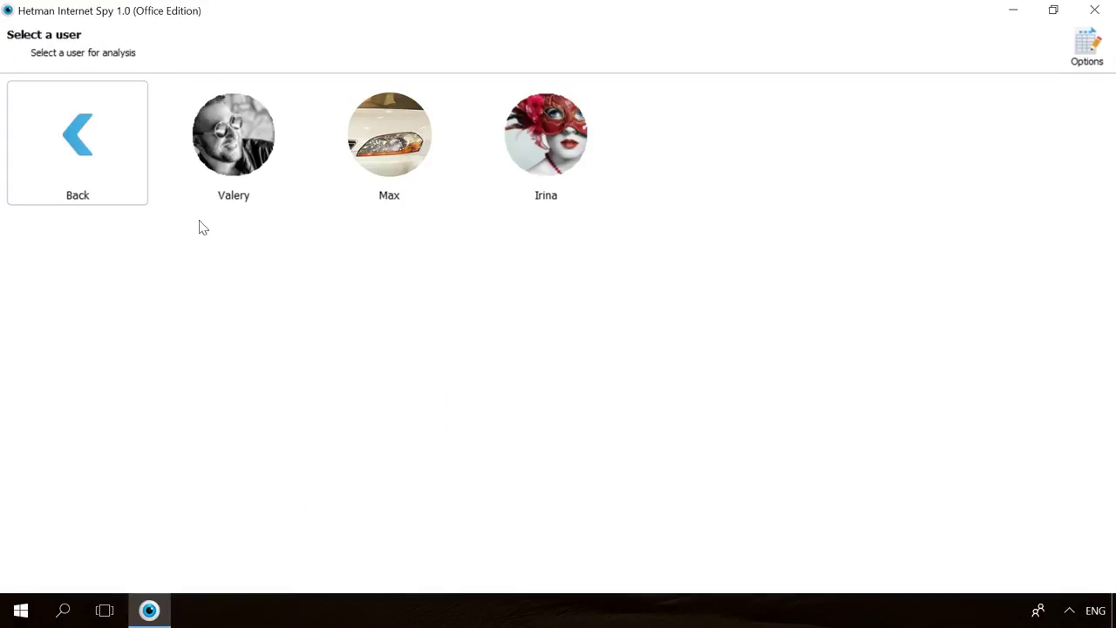
Analyse one user's Google Chrome data and show the browser's saved passwords.
click(195, 201)
click(355, 183)
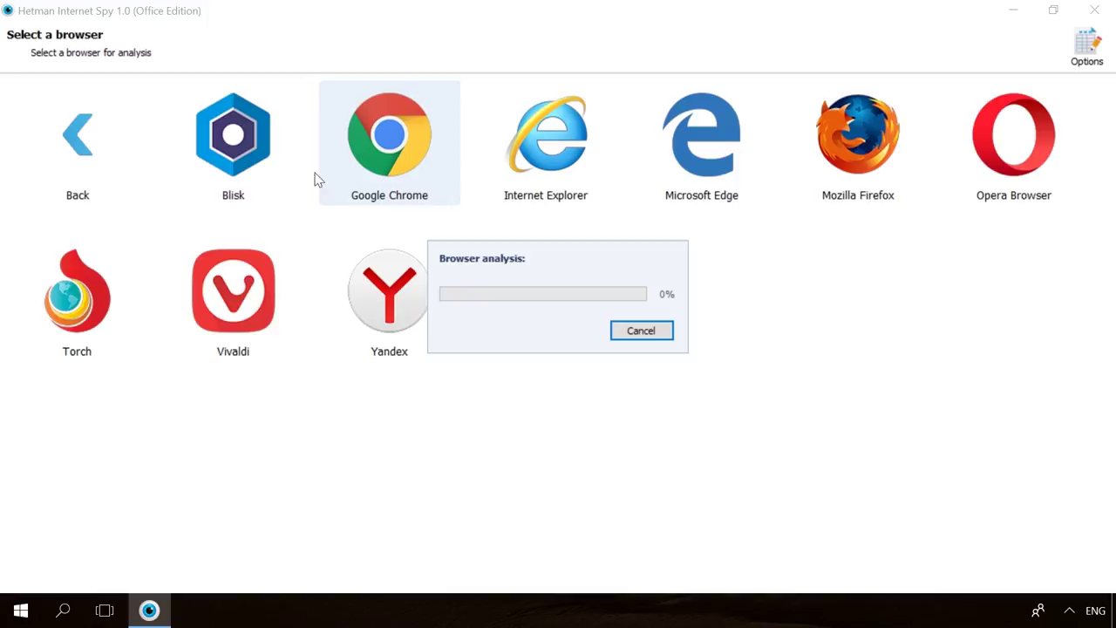
click(21, 195)
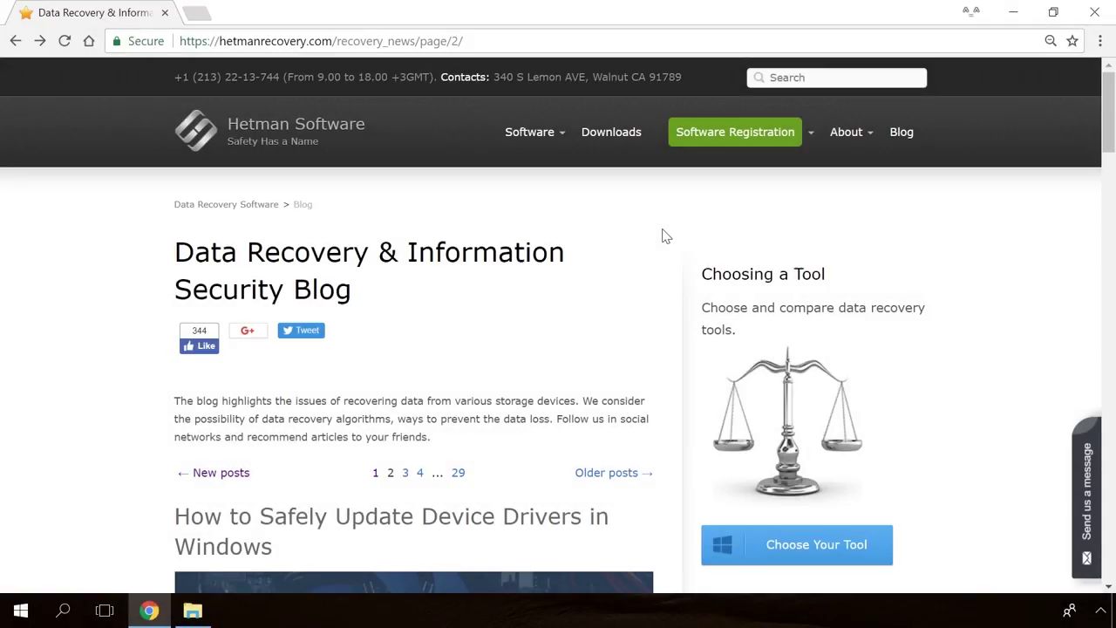
Open the 'Windows Detected a Hard Disk Problem' blog article and start typing a support message.
scroll(663, 235, down, 15)
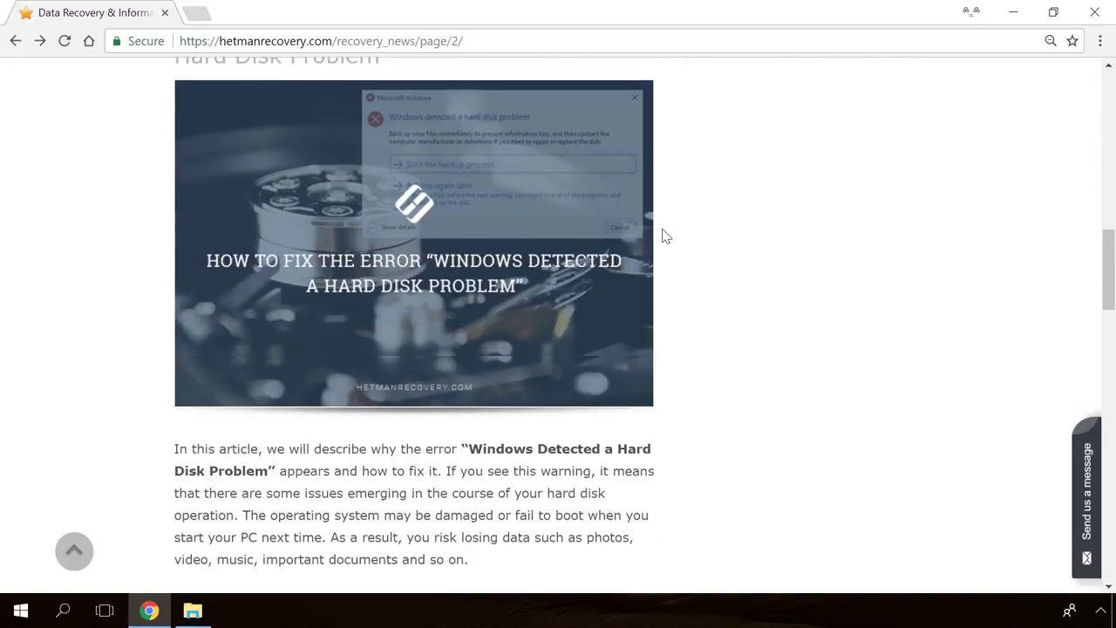
scroll(663, 236, down, 15)
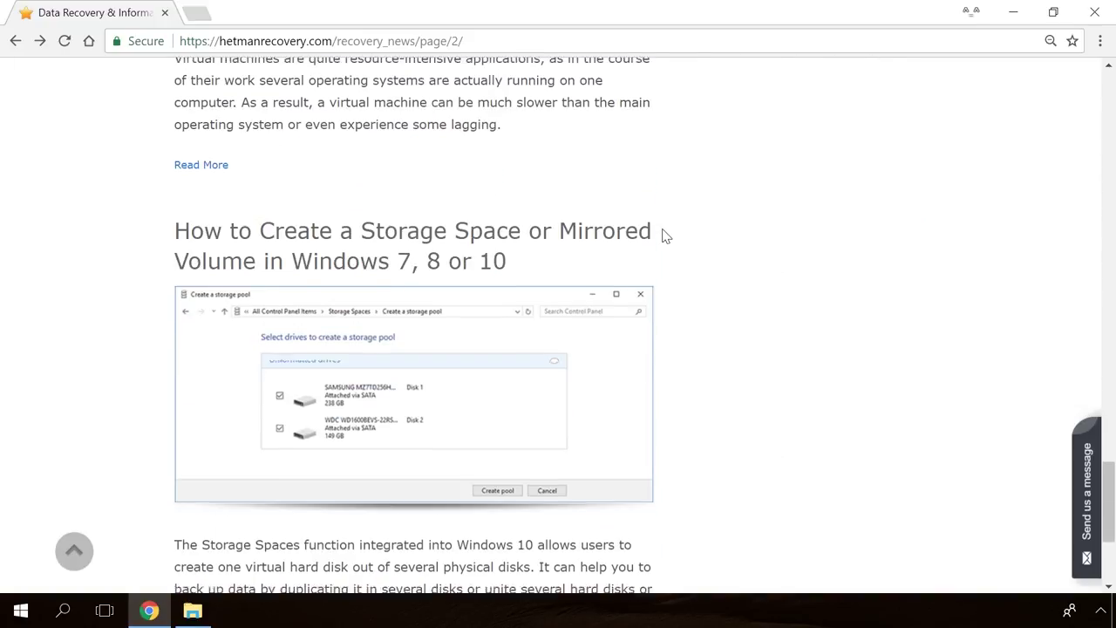
scroll(663, 236, up, 10)
scroll(662, 236, up, 10)
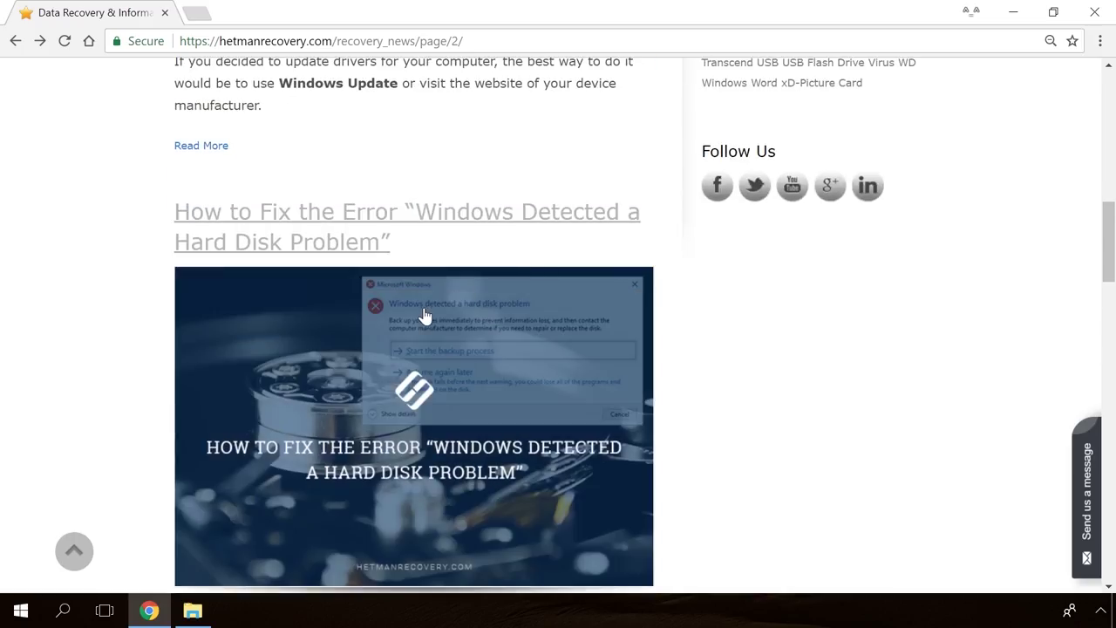
click(425, 315)
scroll(666, 380, down, 12)
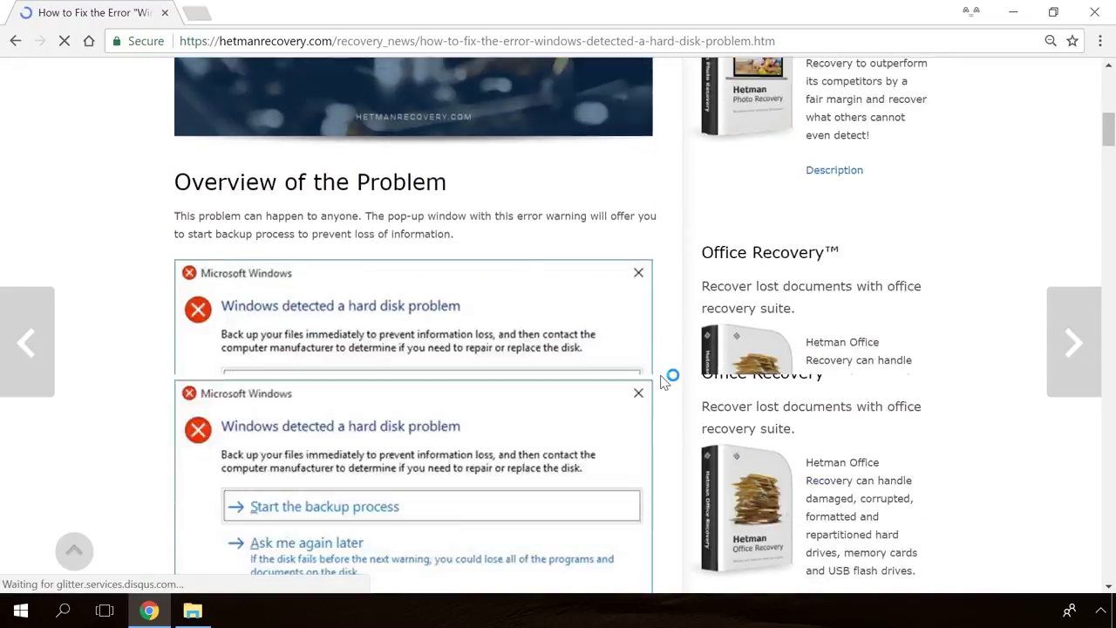
scroll(664, 382, down, 20)
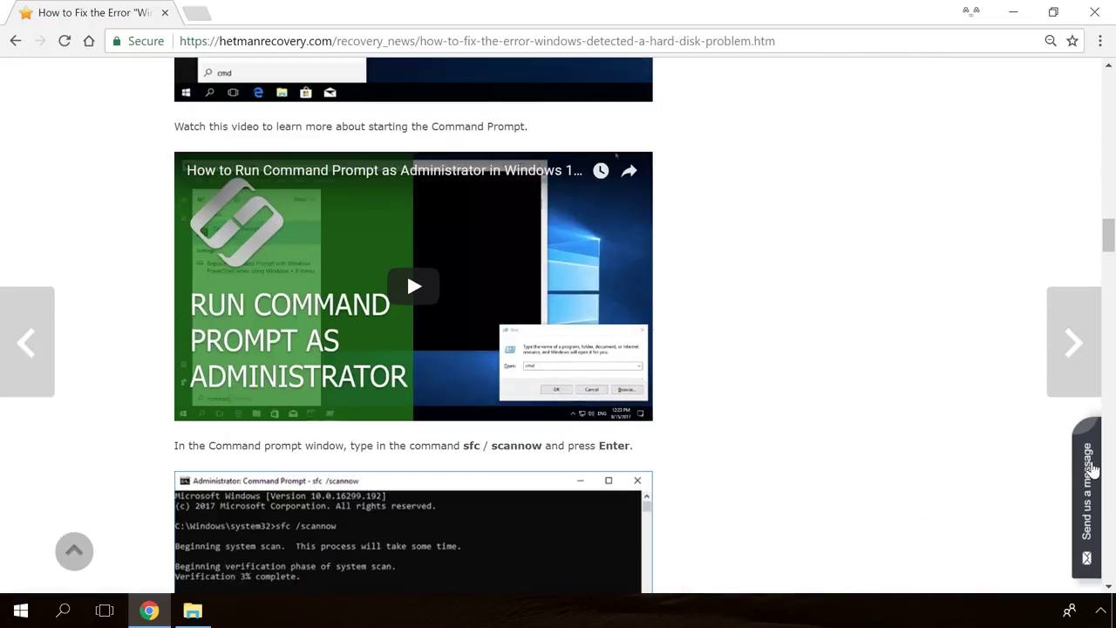
click(1093, 471)
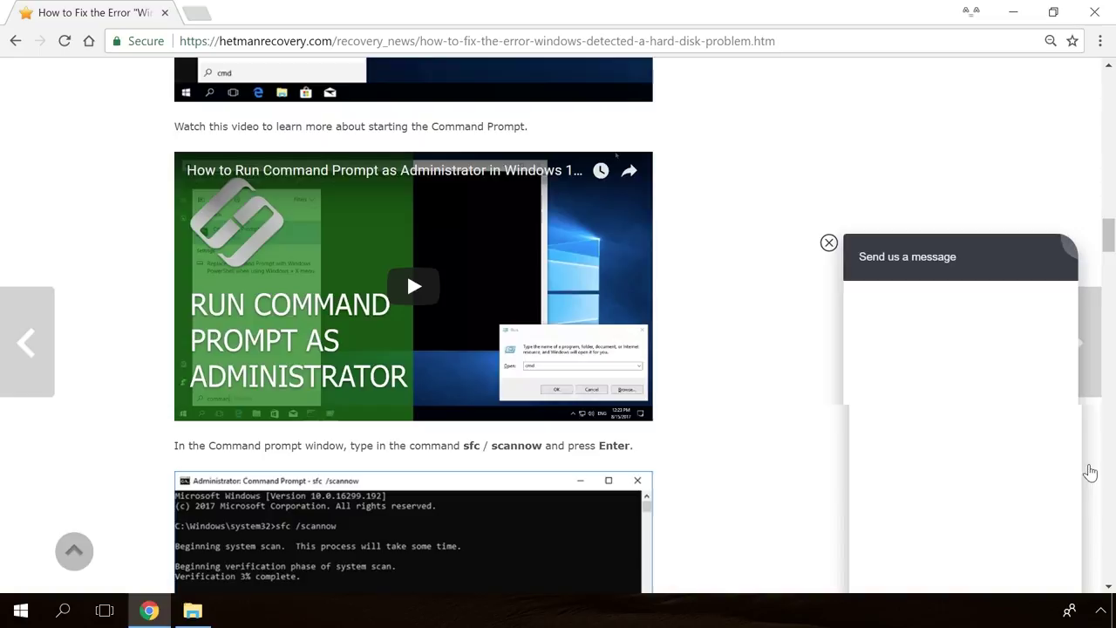
text(H)
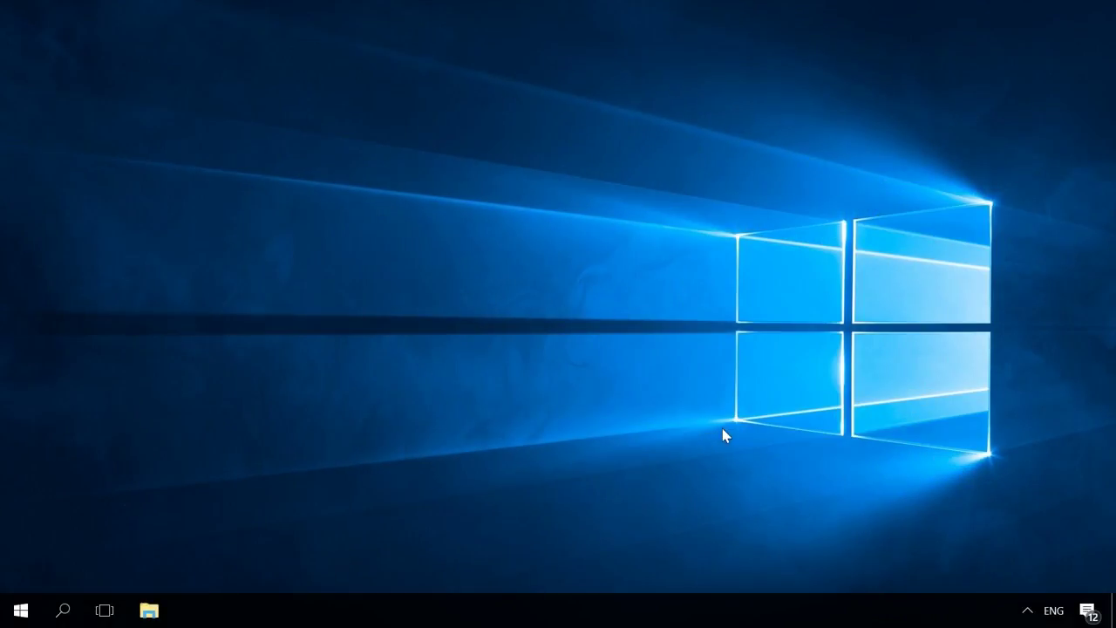
Dismiss the 19:24 Windows Defender notification and open the 19:10 scan result.
click(1088, 610)
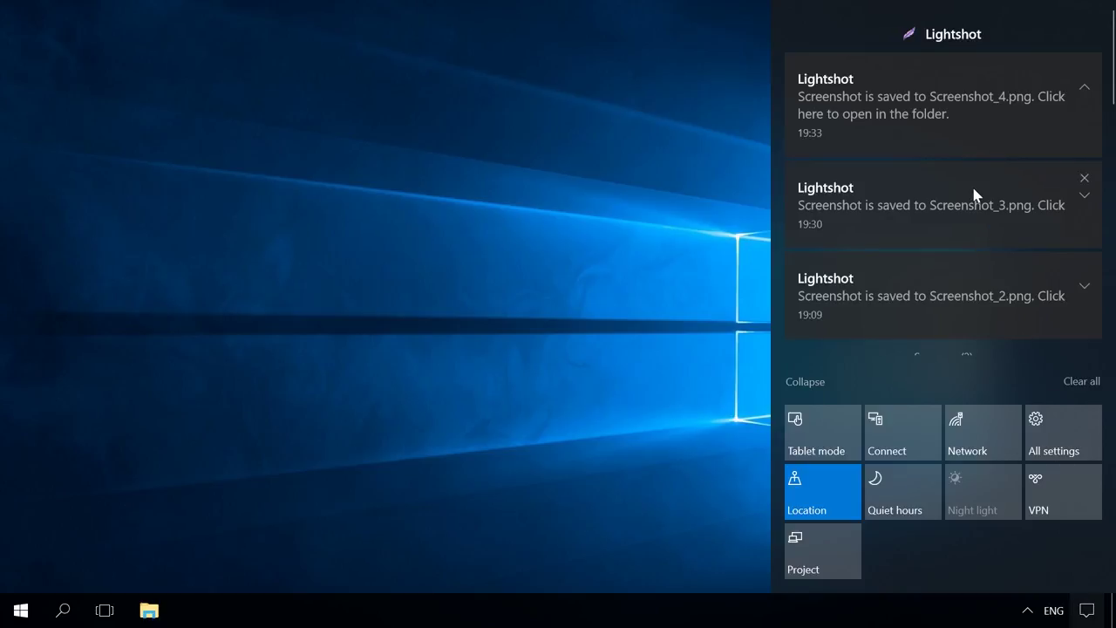
scroll(974, 190, down, 6)
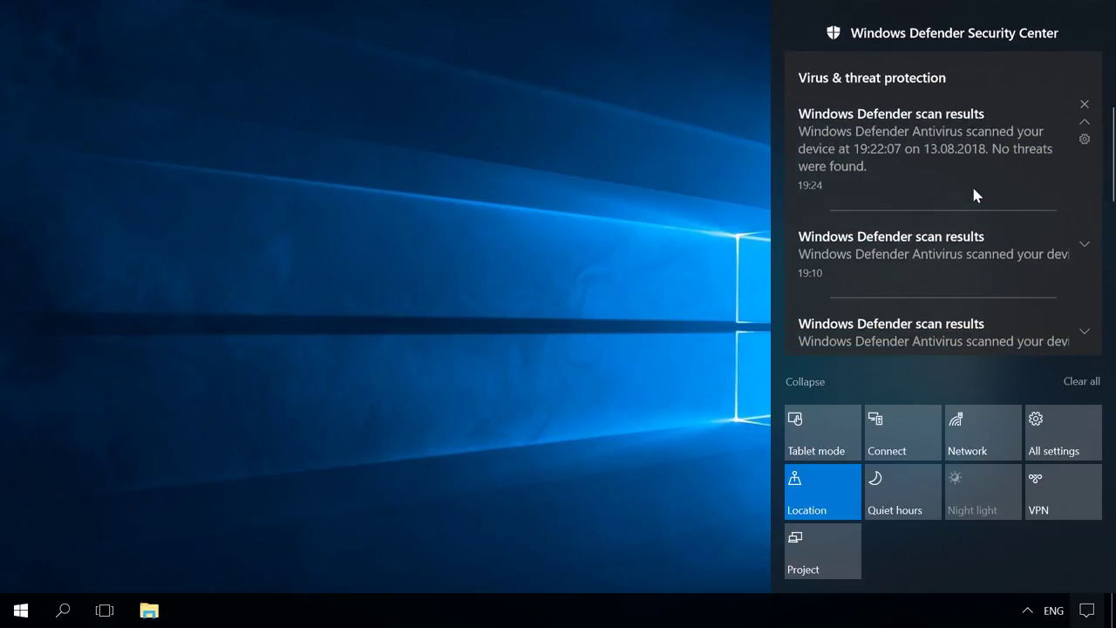
scroll(974, 190, down, 6)
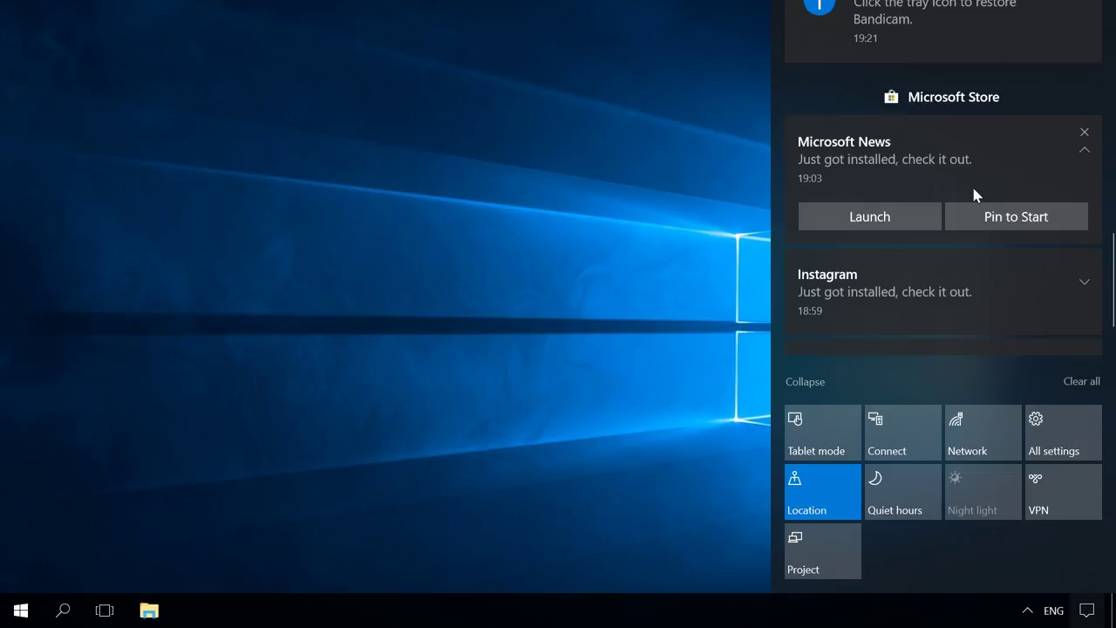
scroll(974, 194, down, 2)
scroll(983, 301, up, 1)
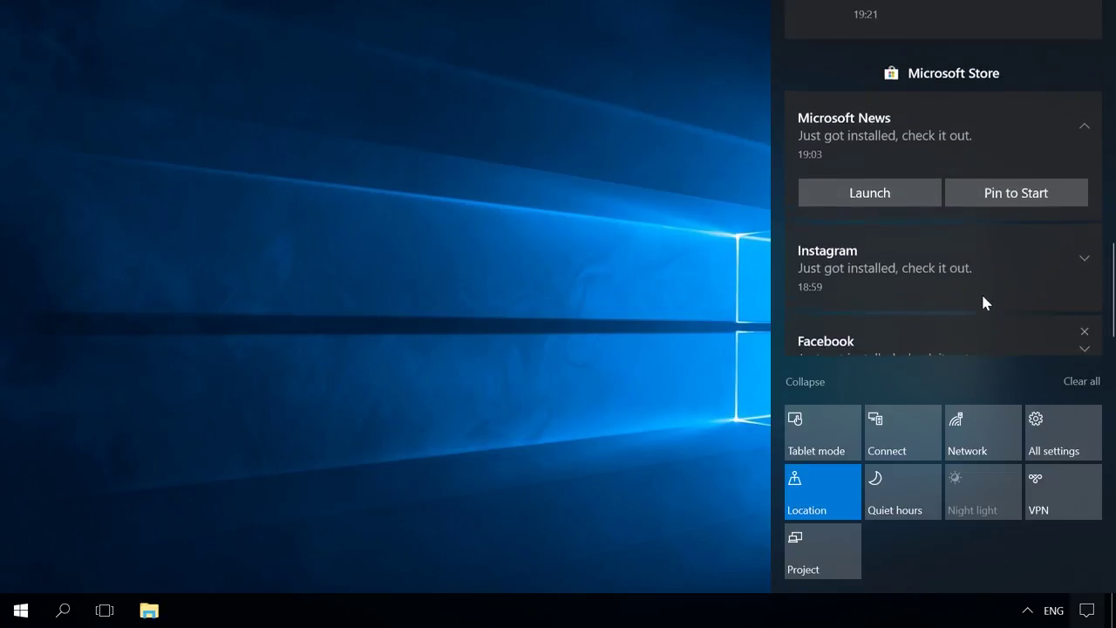
scroll(984, 302, up, 5)
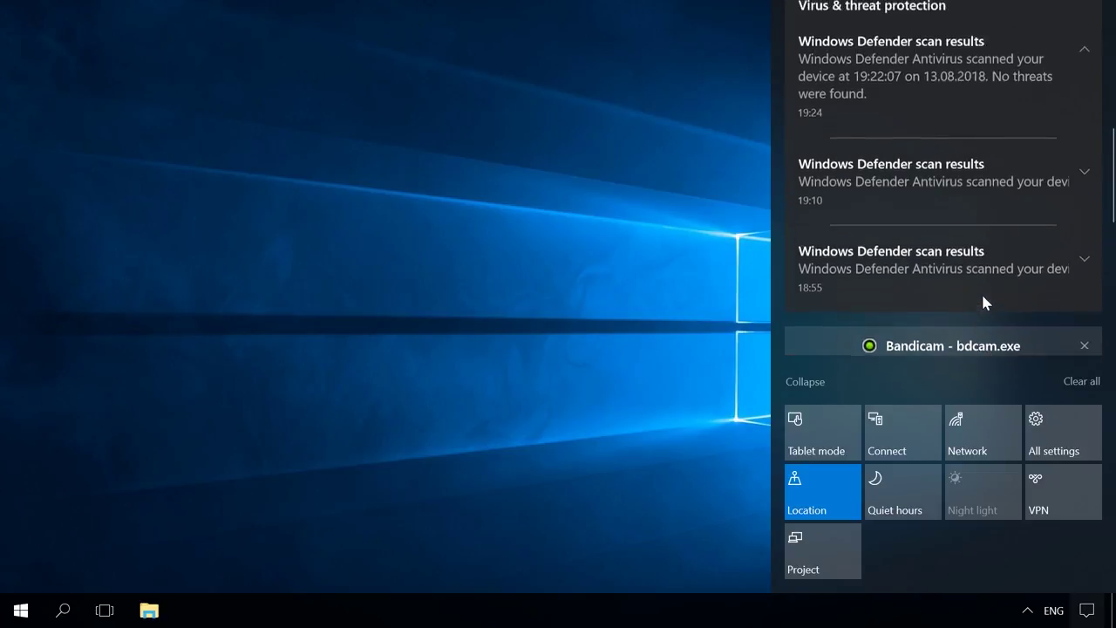
scroll(983, 297, up, 5)
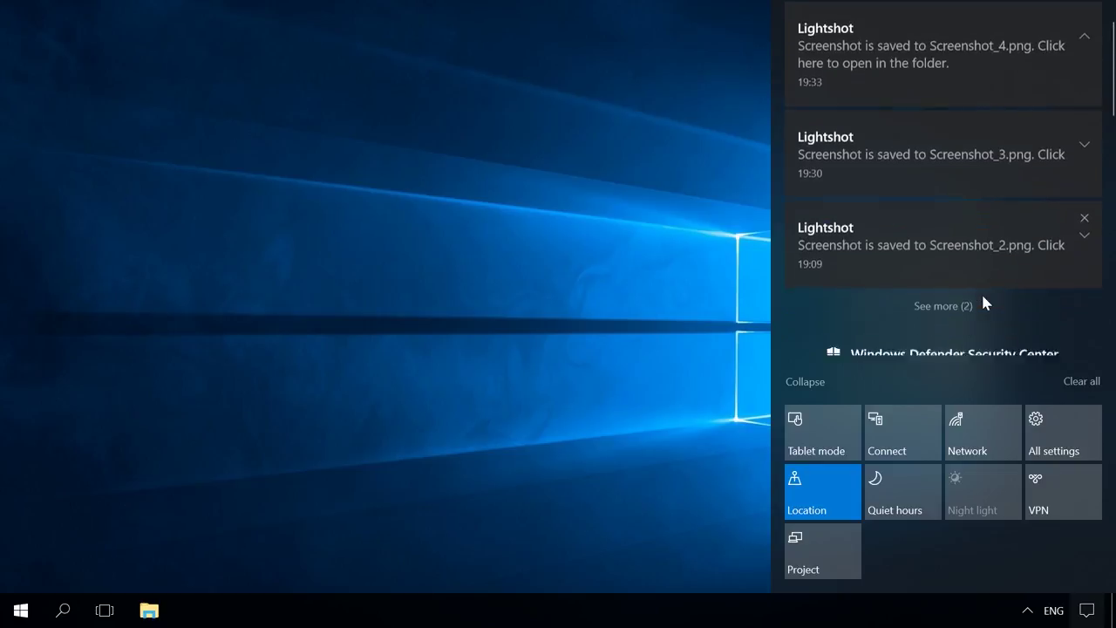
scroll(983, 302, down, 5)
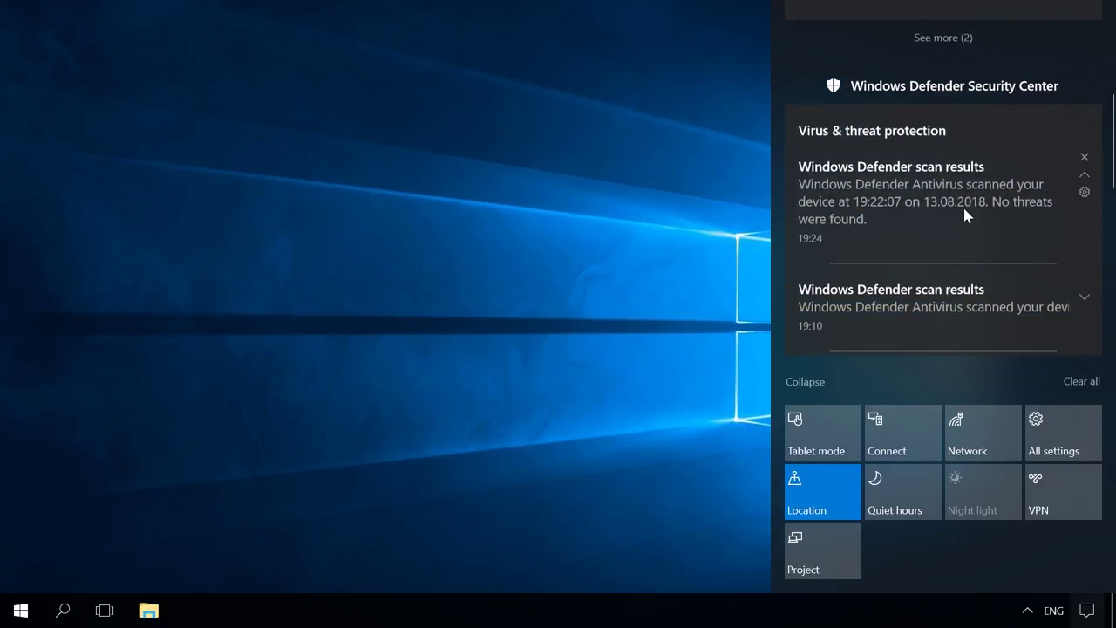
middle_click(965, 210)
click(965, 211)
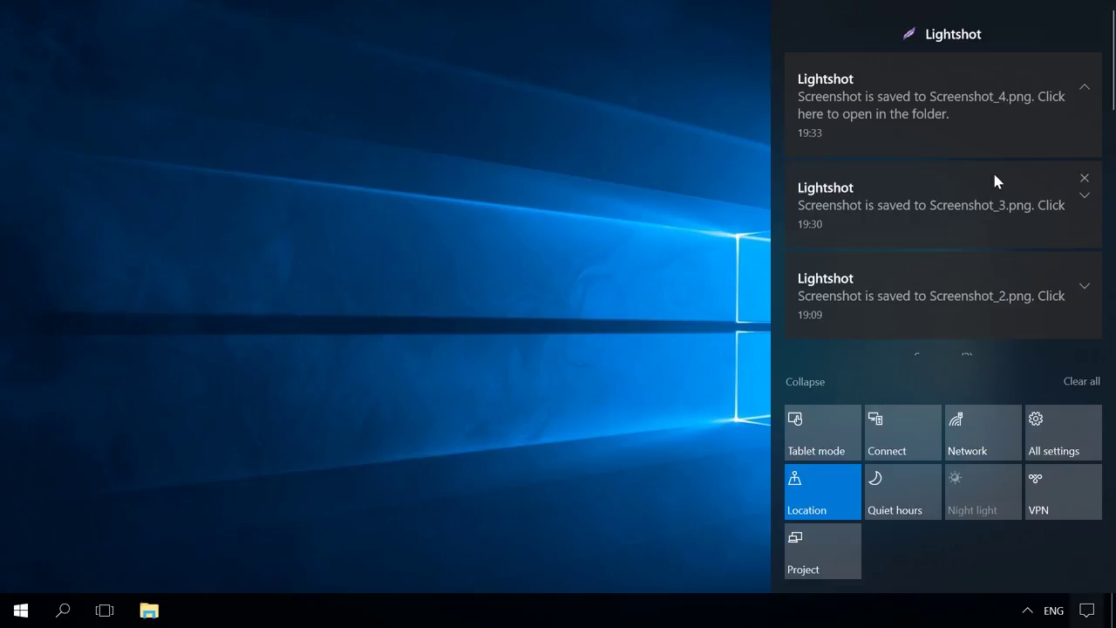
Dismiss the Bandicam notification in Action Center.
scroll(995, 179, down, 2)
scroll(995, 179, down, 5)
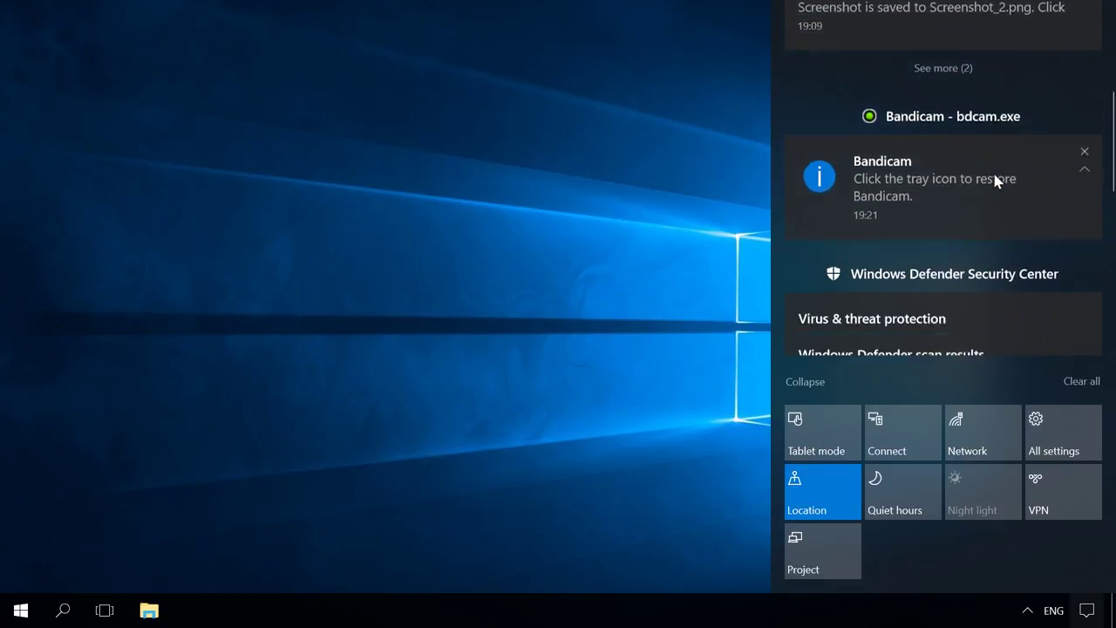
scroll(995, 181, down, 2)
scroll(995, 180, up, 5)
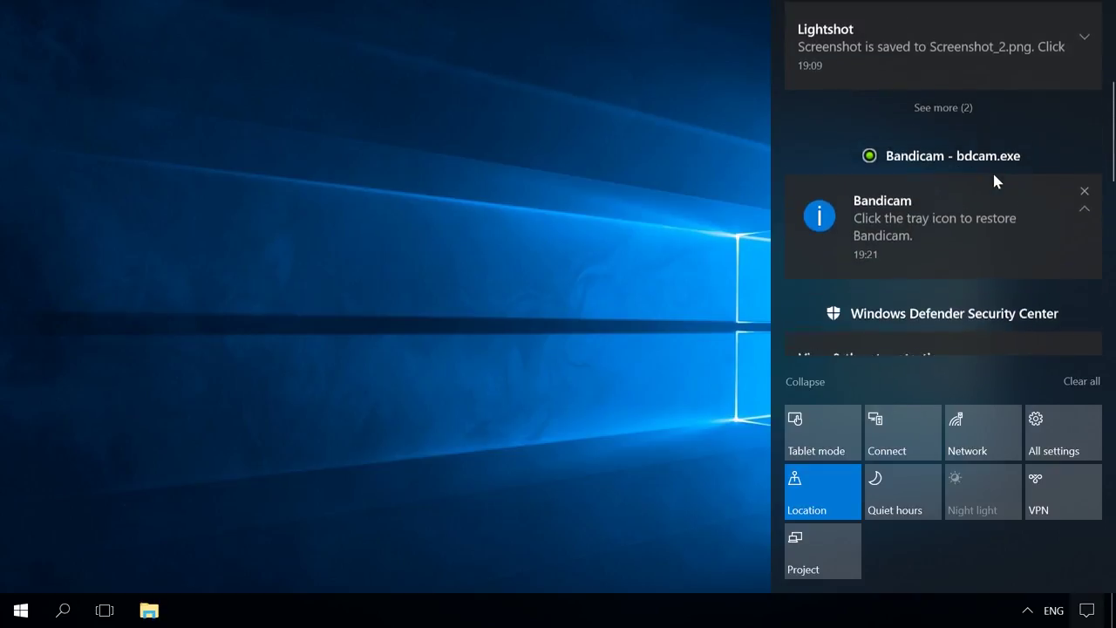
scroll(995, 180, up, 1)
scroll(995, 181, down, 3)
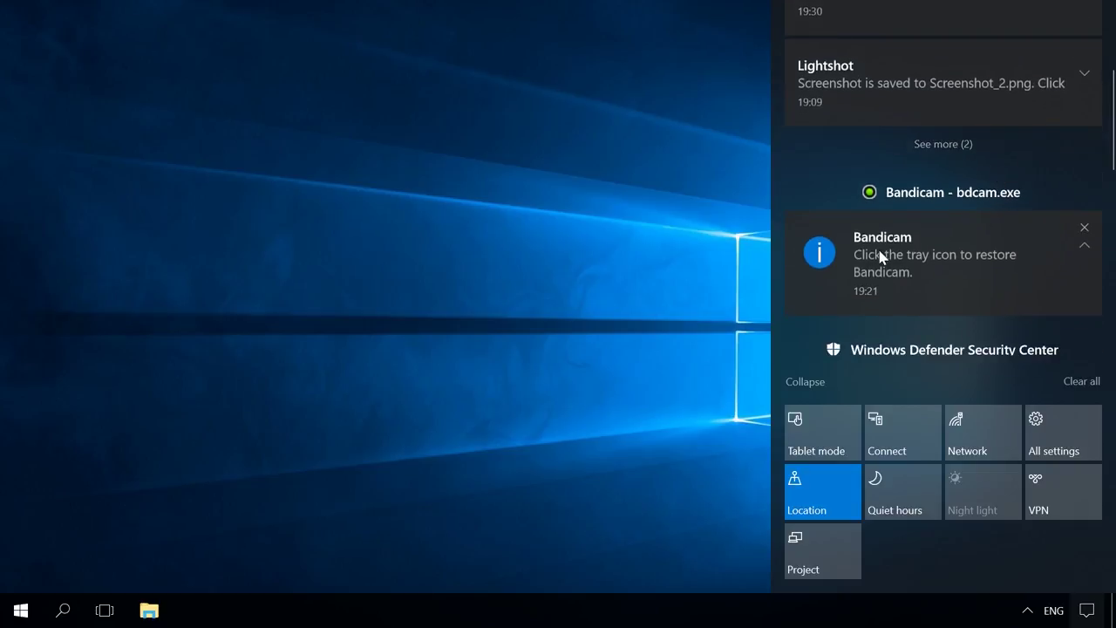
click(939, 264)
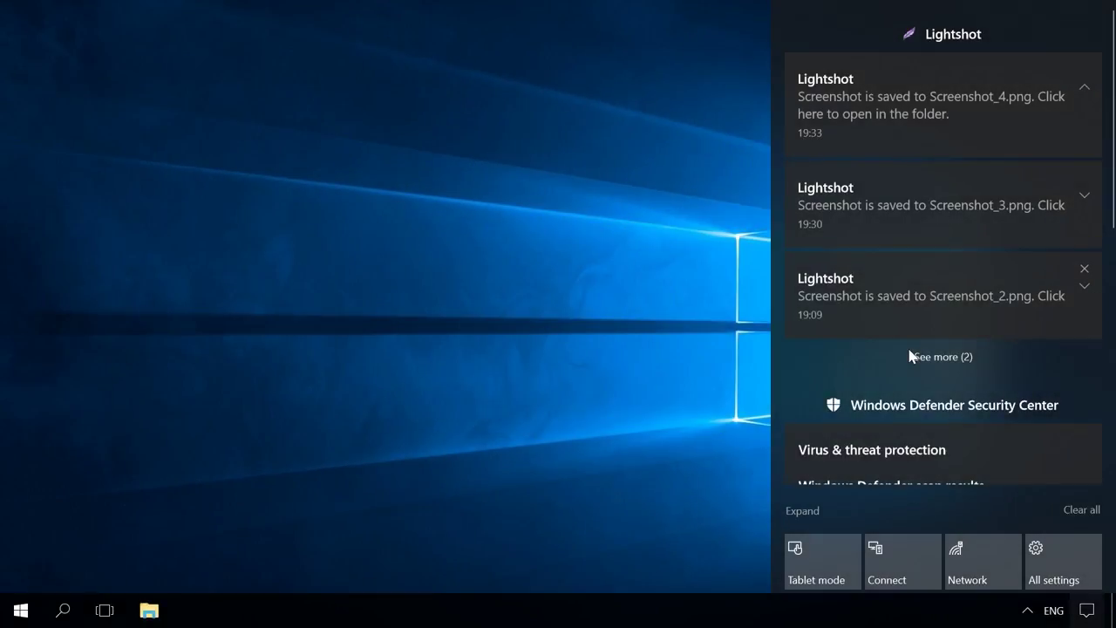
Dismiss Screenshot_2, Screenshot_1 and the Lightshot group, then clear all remaining notifications.
click(1085, 270)
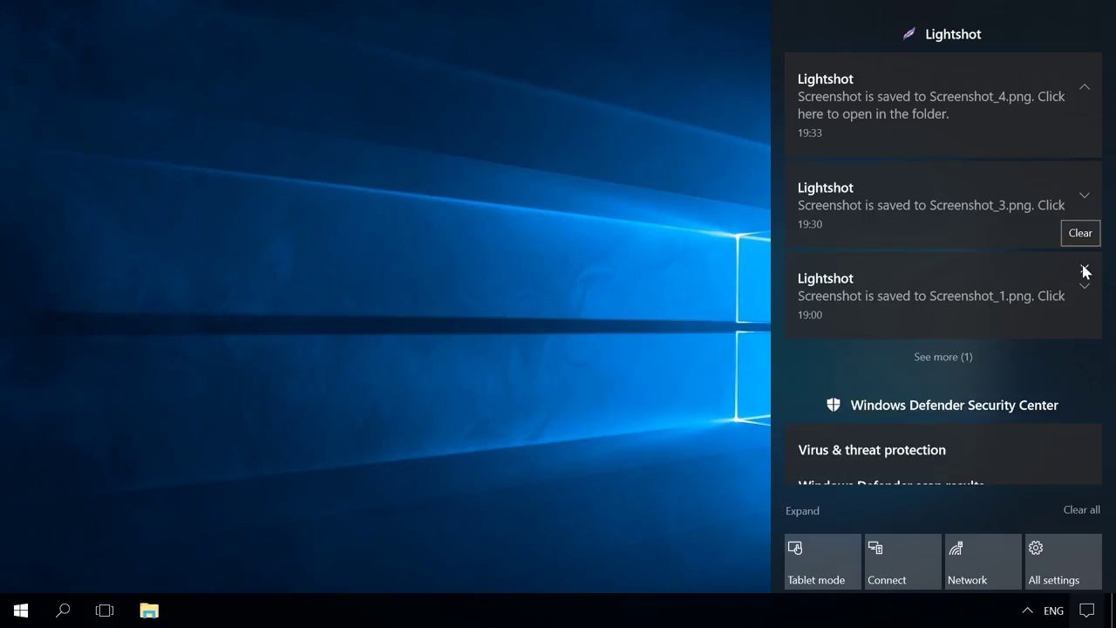
click(1085, 270)
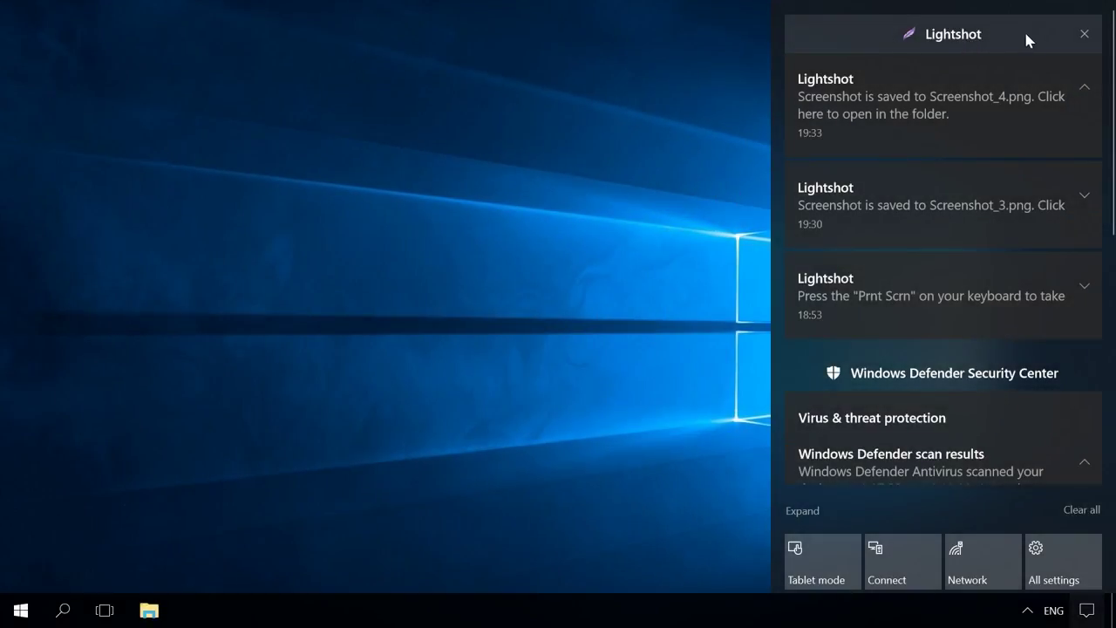
click(1085, 35)
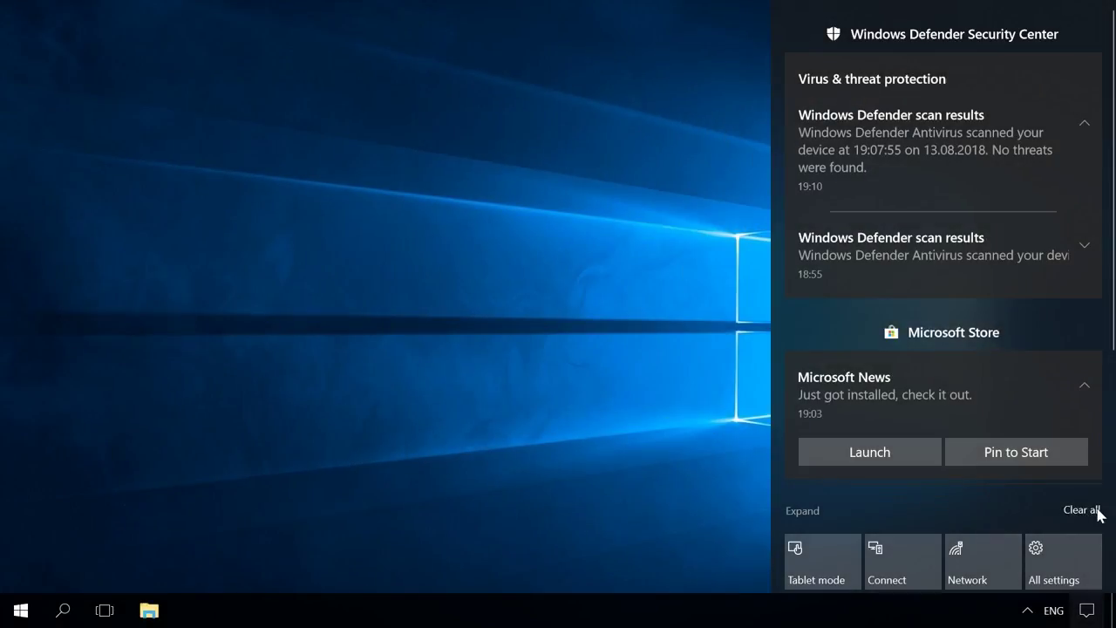
click(1082, 512)
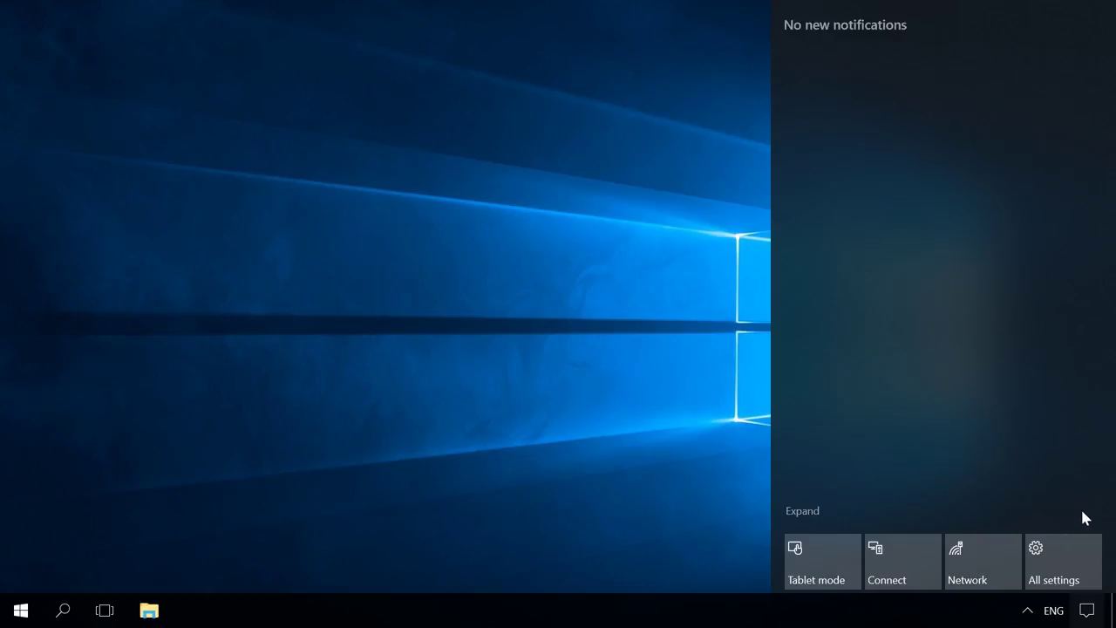
Close the notification panel and go to Settings > System > Notifications & actions, scrolled to its options.
click(688, 419)
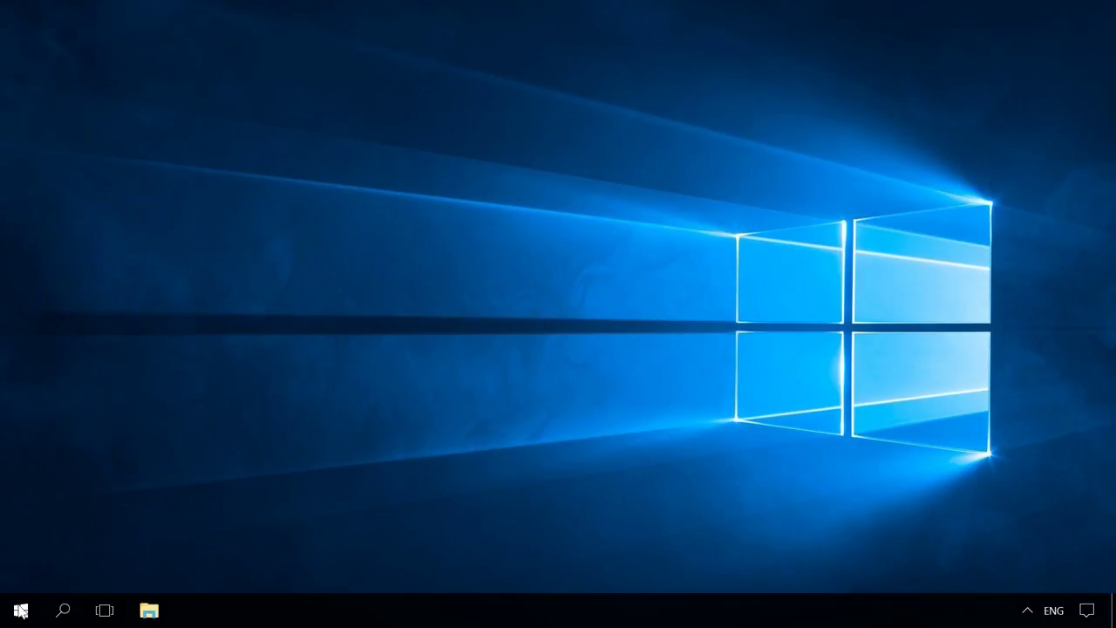
click(19, 609)
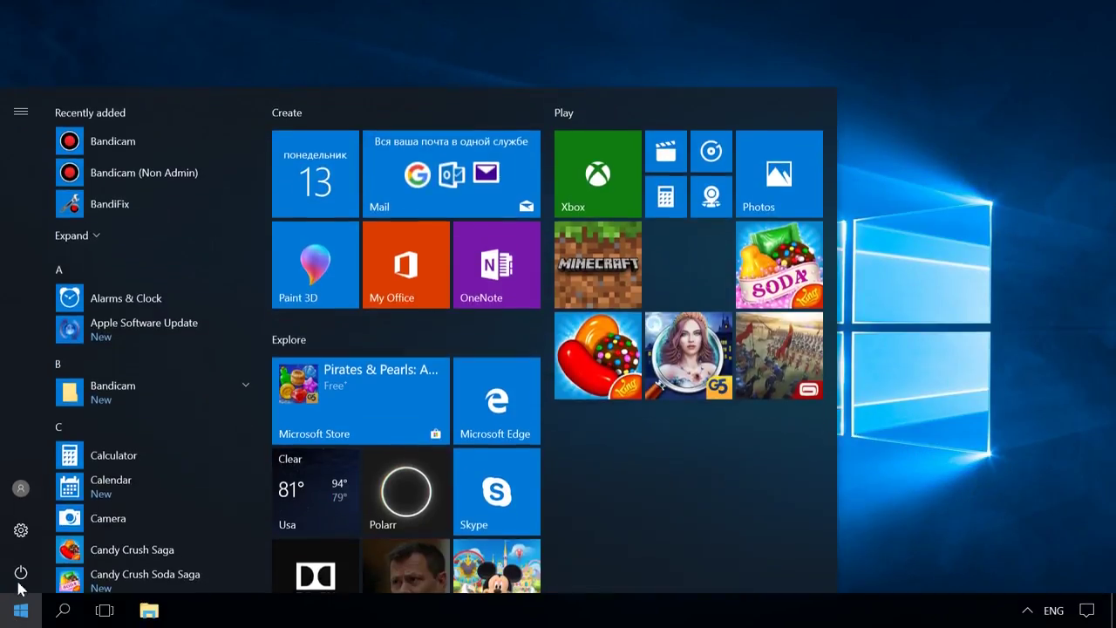
click(21, 530)
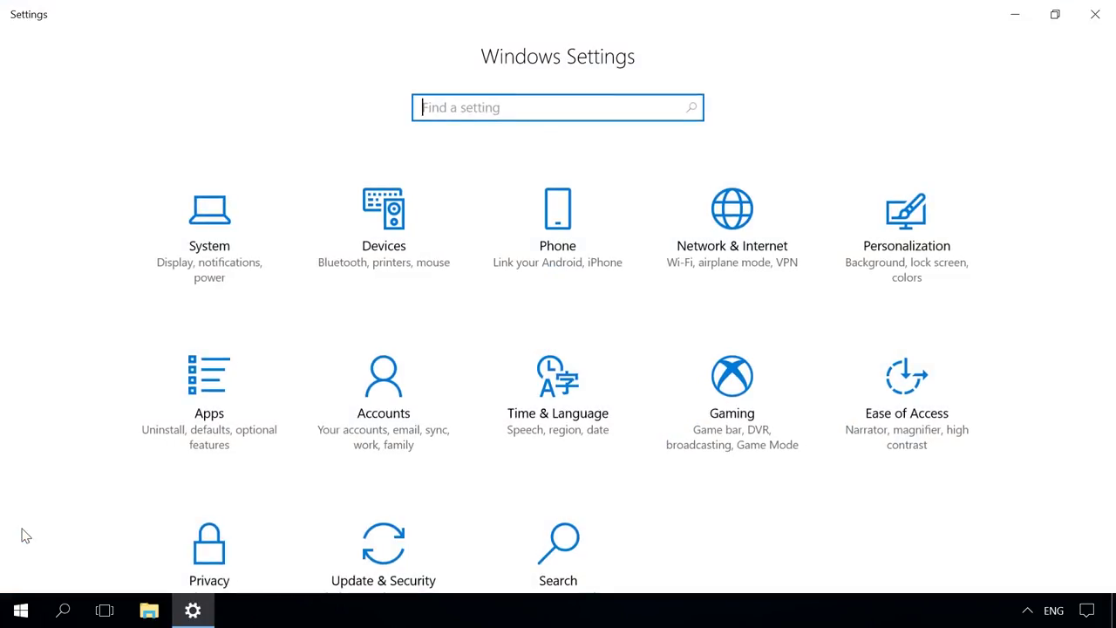
click(217, 249)
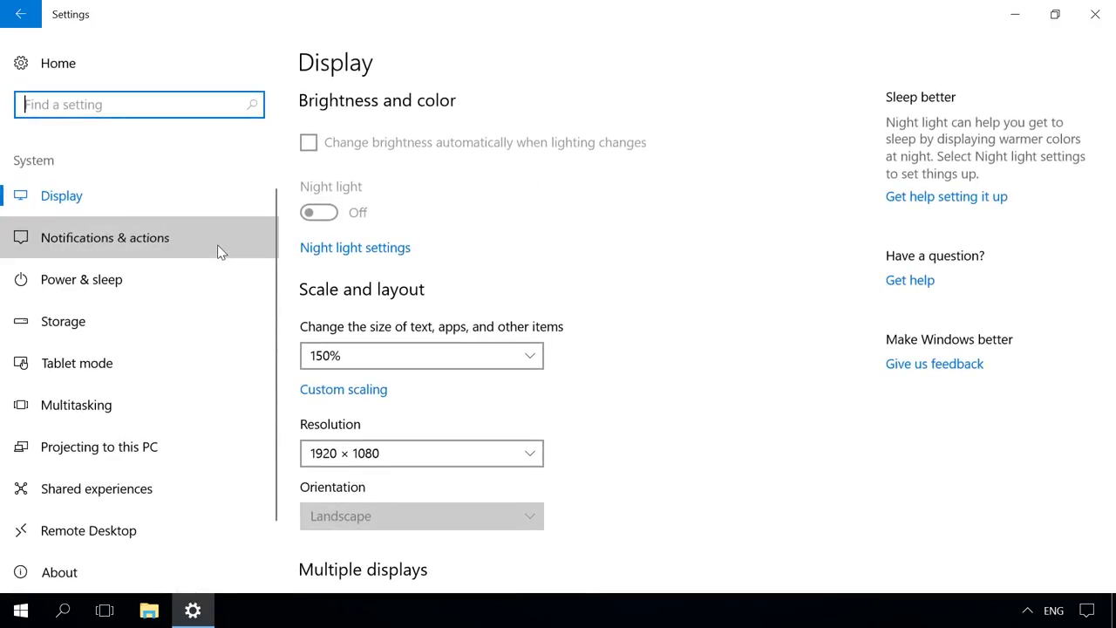
click(221, 252)
scroll(698, 270, down, 1)
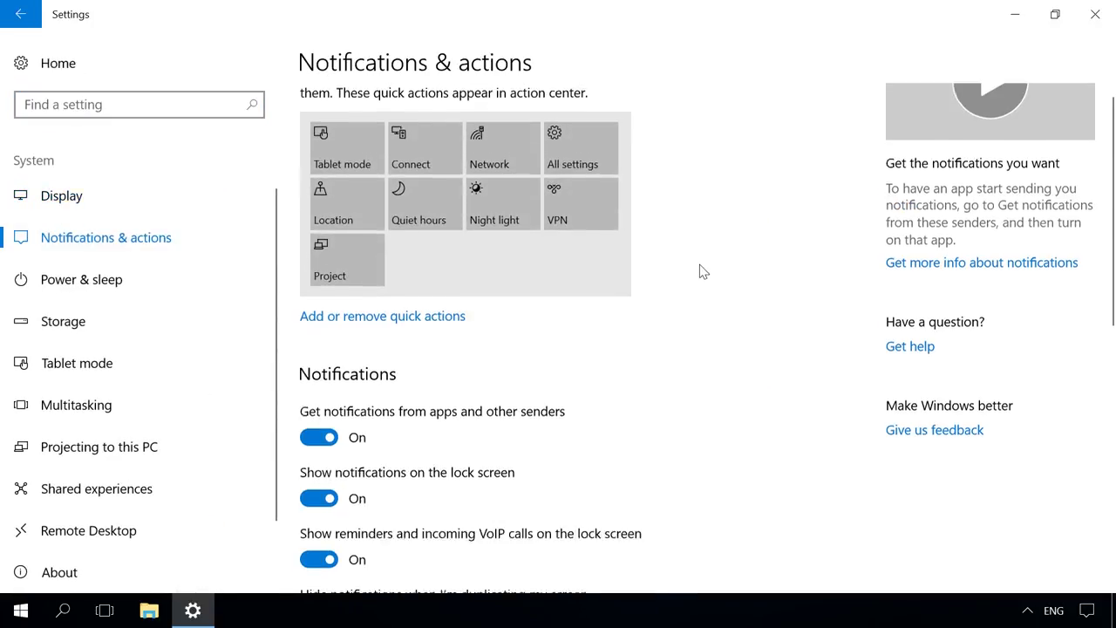
scroll(703, 272, down, 3)
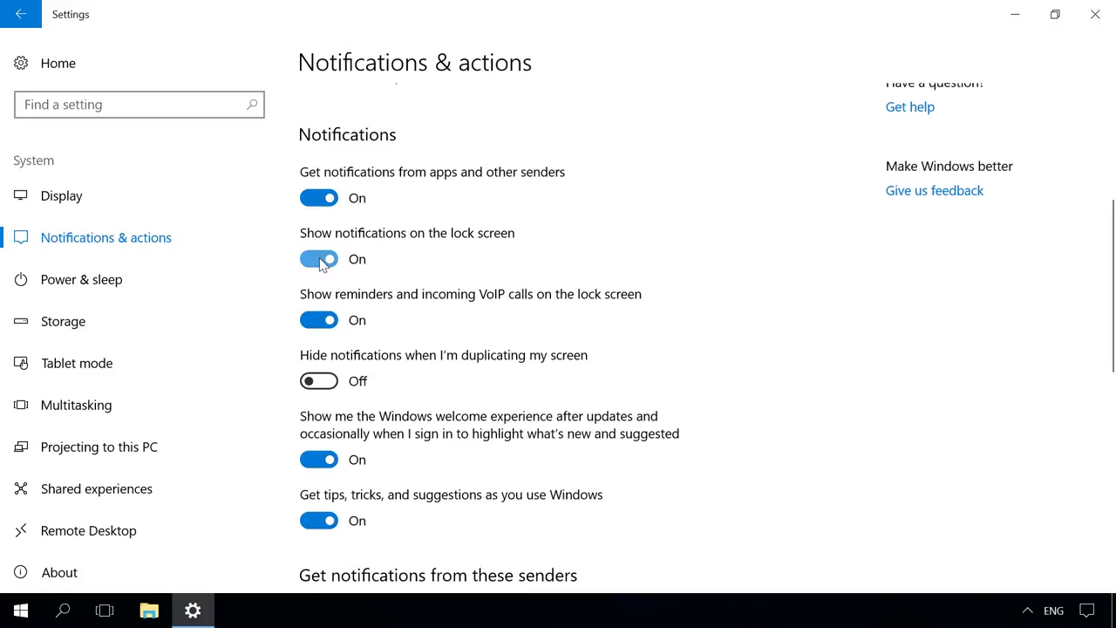
Turn off lock-screen notifications, reminders and VoIP calls, welcome experience and tips; toggle app notifications.
click(323, 261)
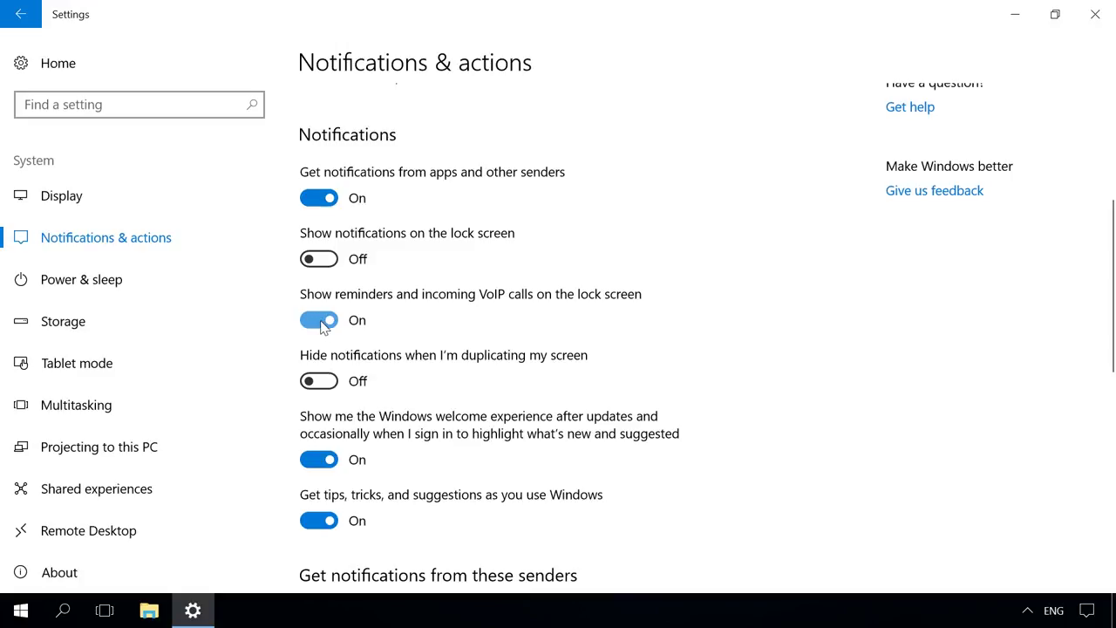
click(324, 325)
click(328, 465)
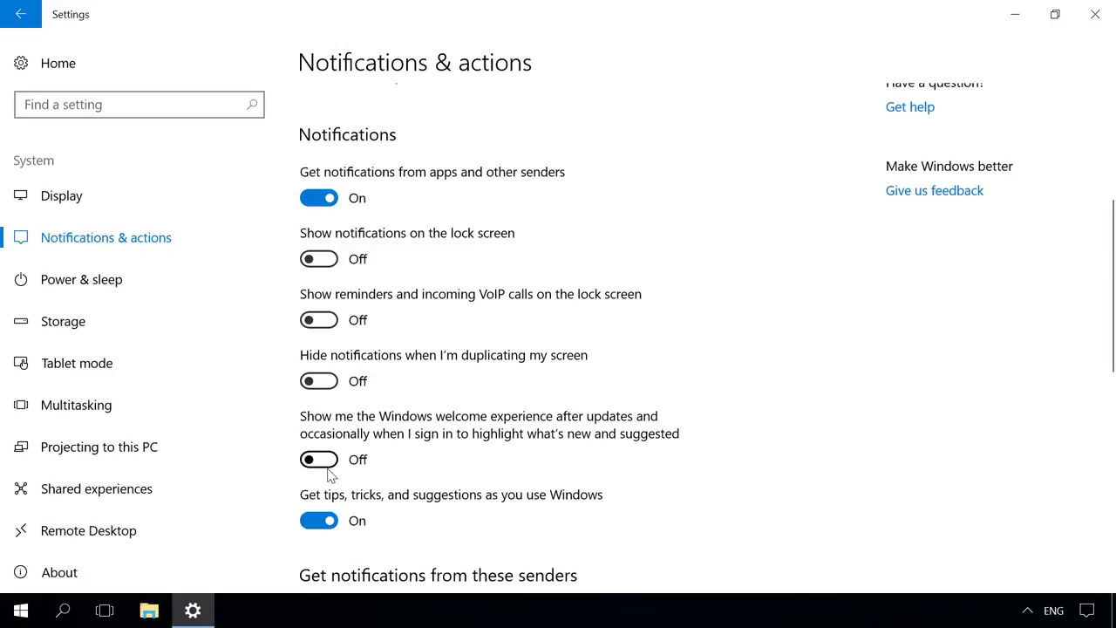
click(323, 520)
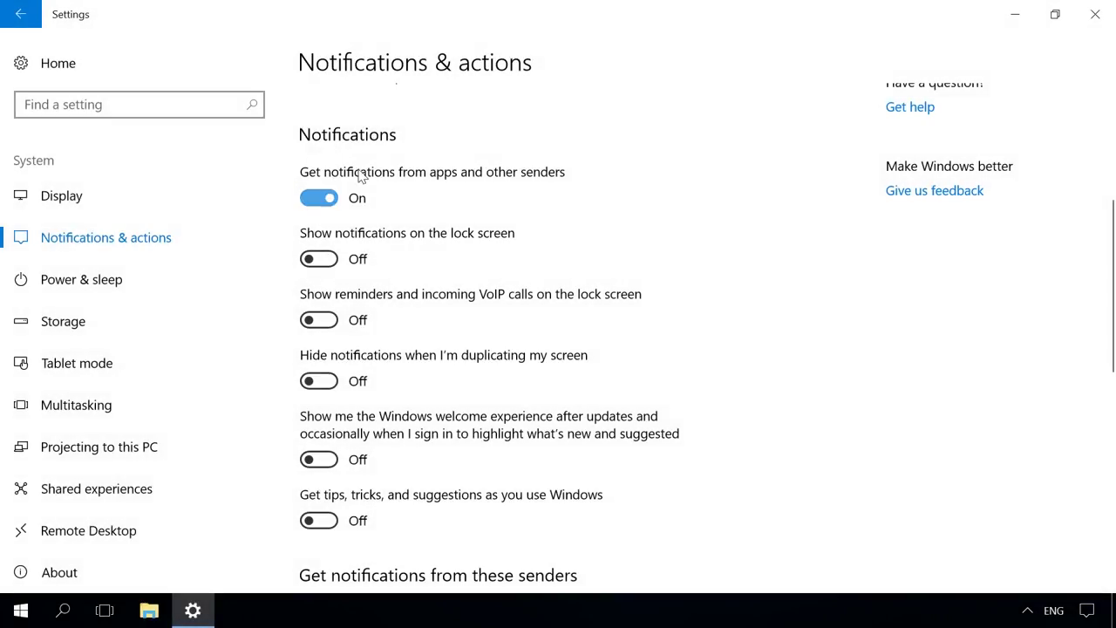
click(319, 199)
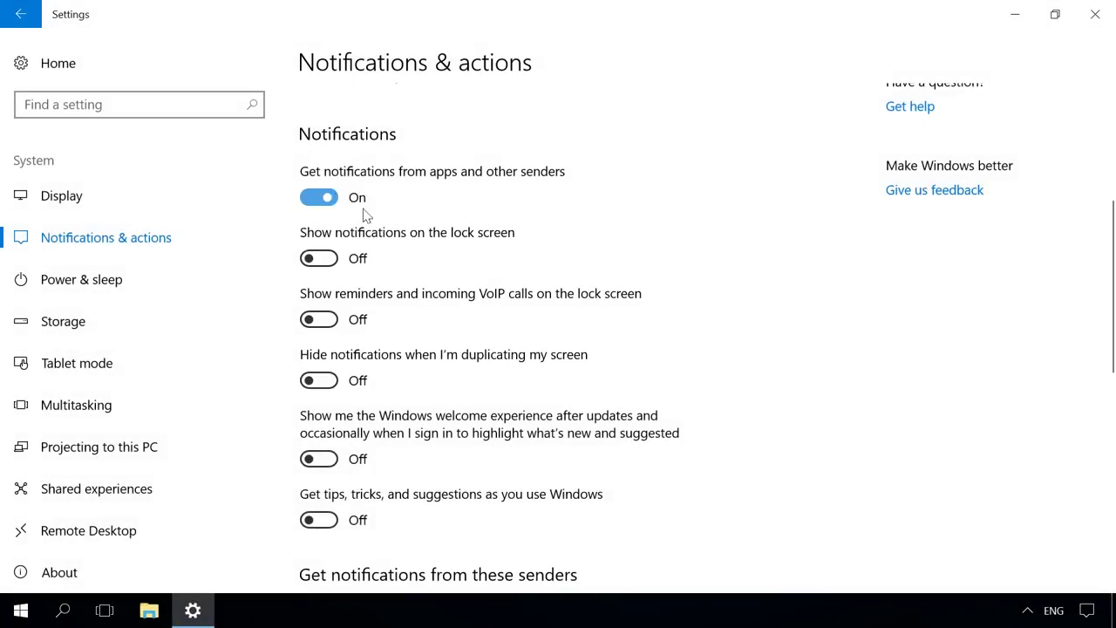
Switch Bandicam - bdcam.exe to Off in the 'Get notifications from these senders' list.
scroll(424, 238, down, 5)
scroll(424, 239, down, 5)
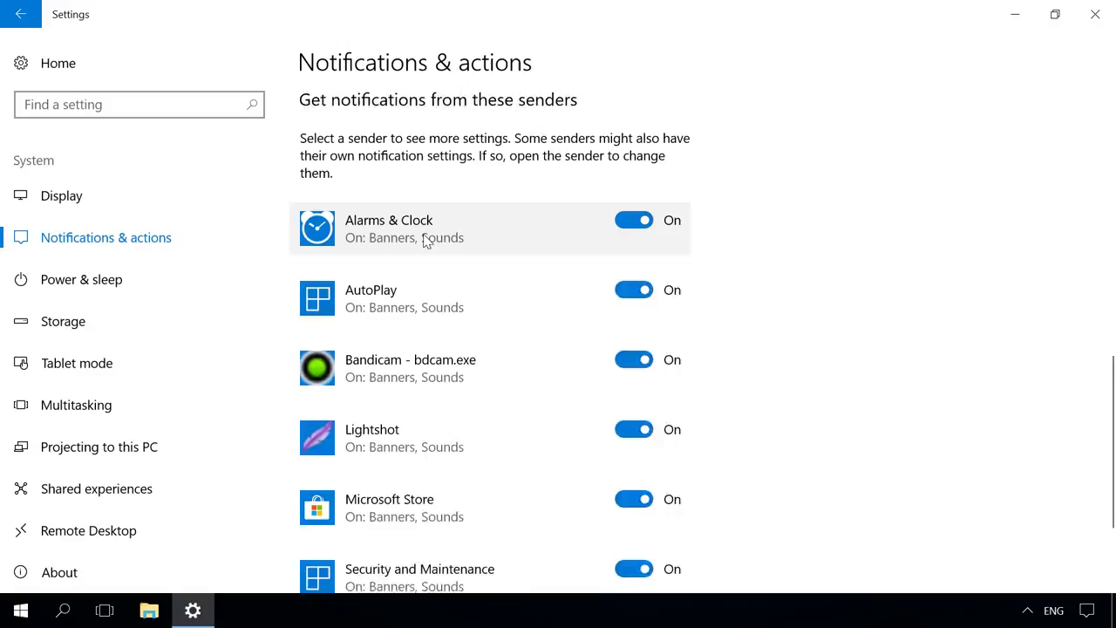
scroll(424, 215, up, 3)
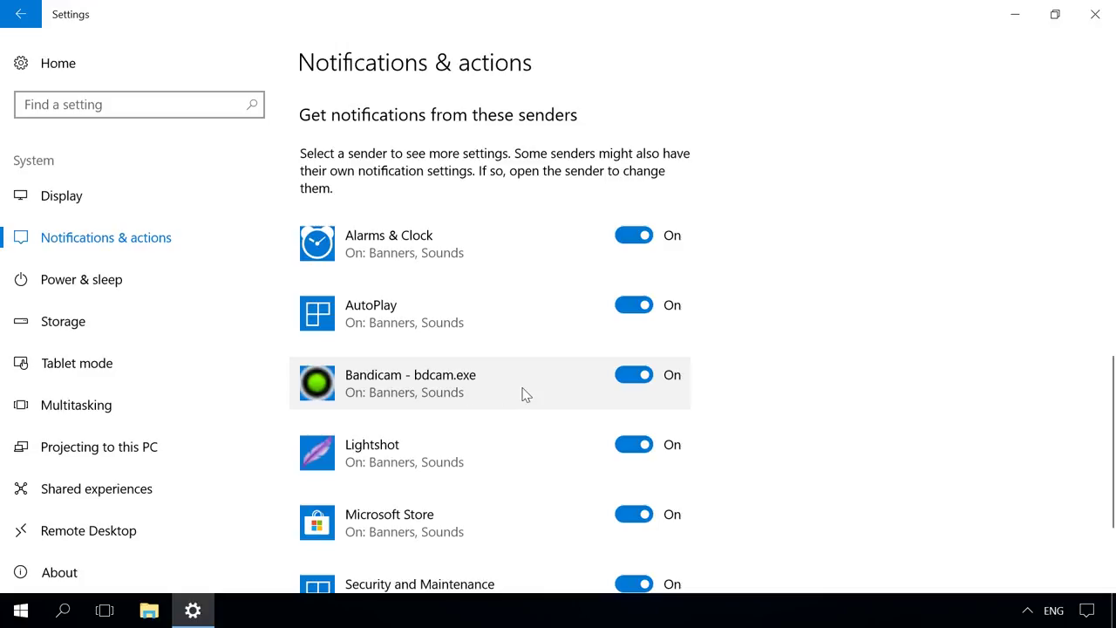
click(635, 381)
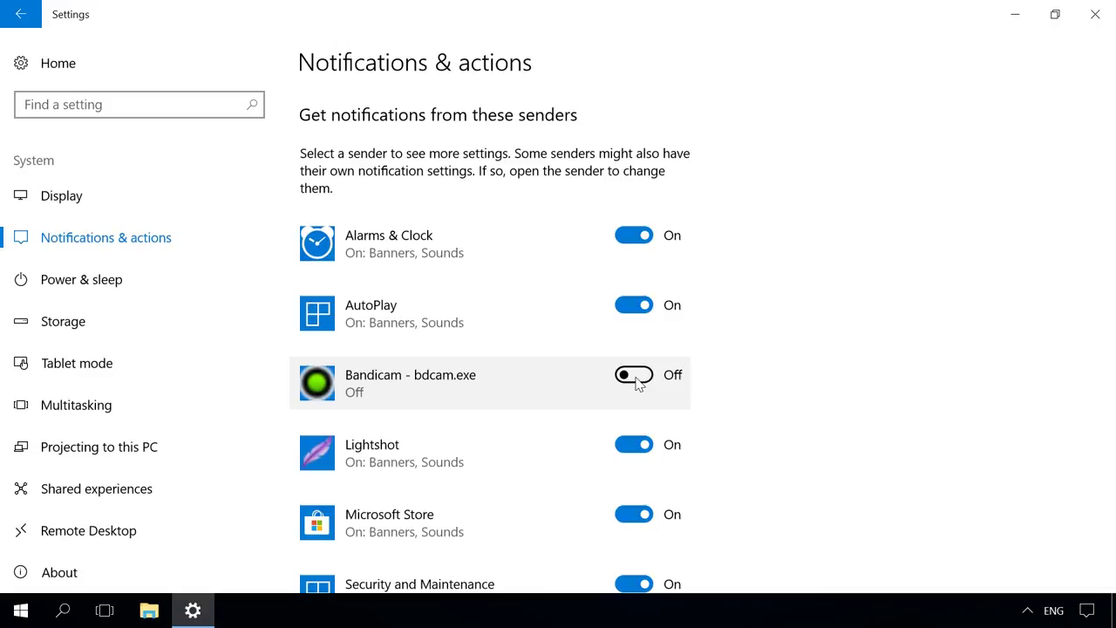
Turn Bandicam notifications back On and set notifications visible in action center to 5.
click(491, 376)
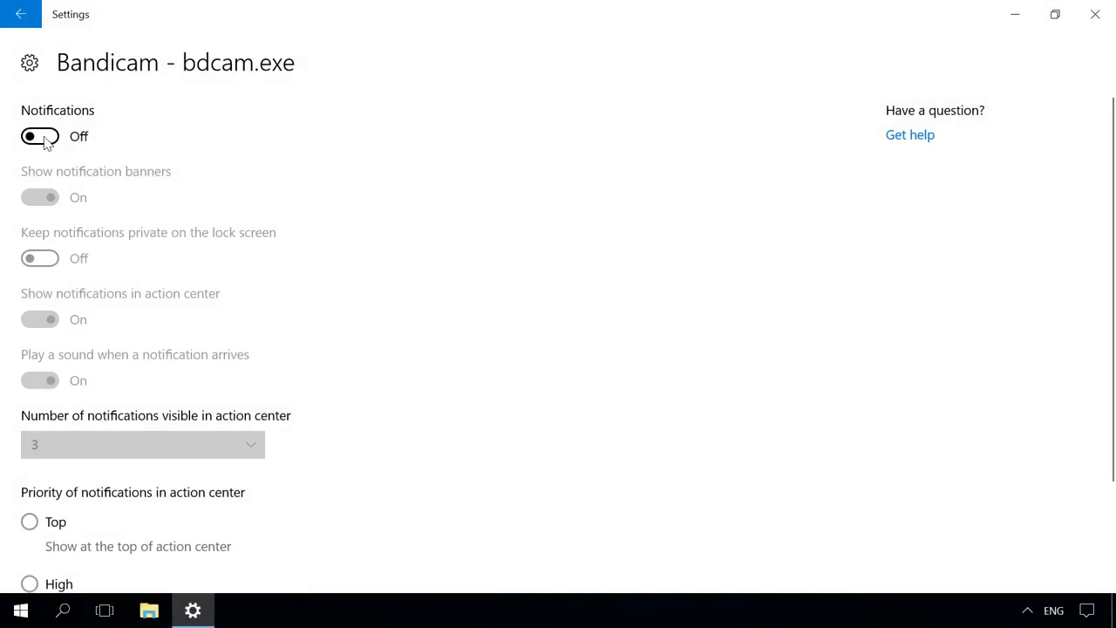
click(25, 140)
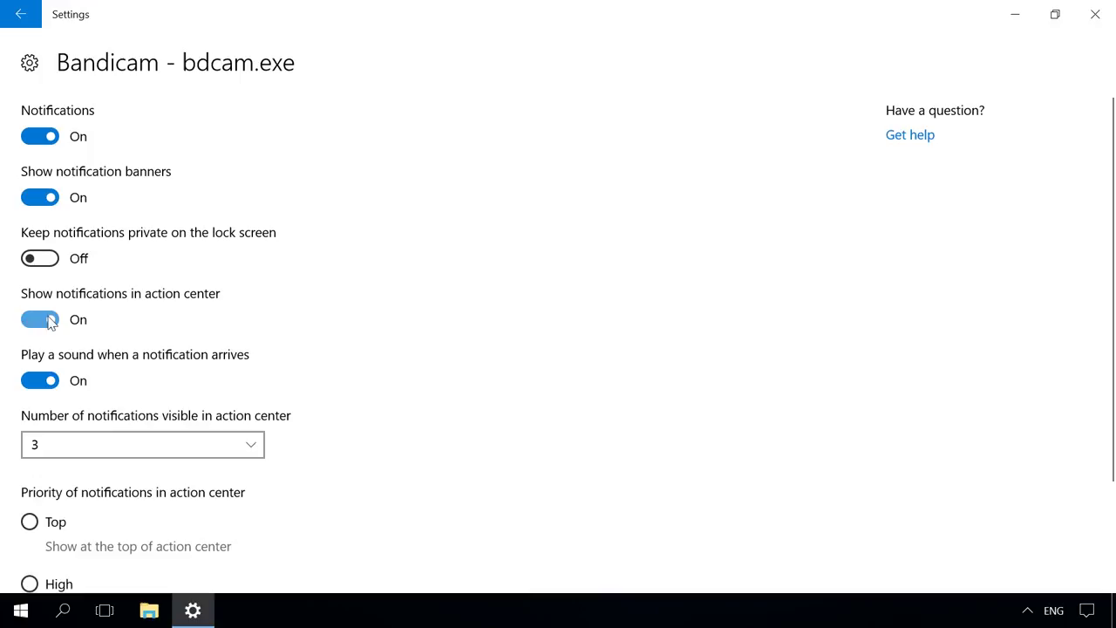
scroll(49, 323, down, 2)
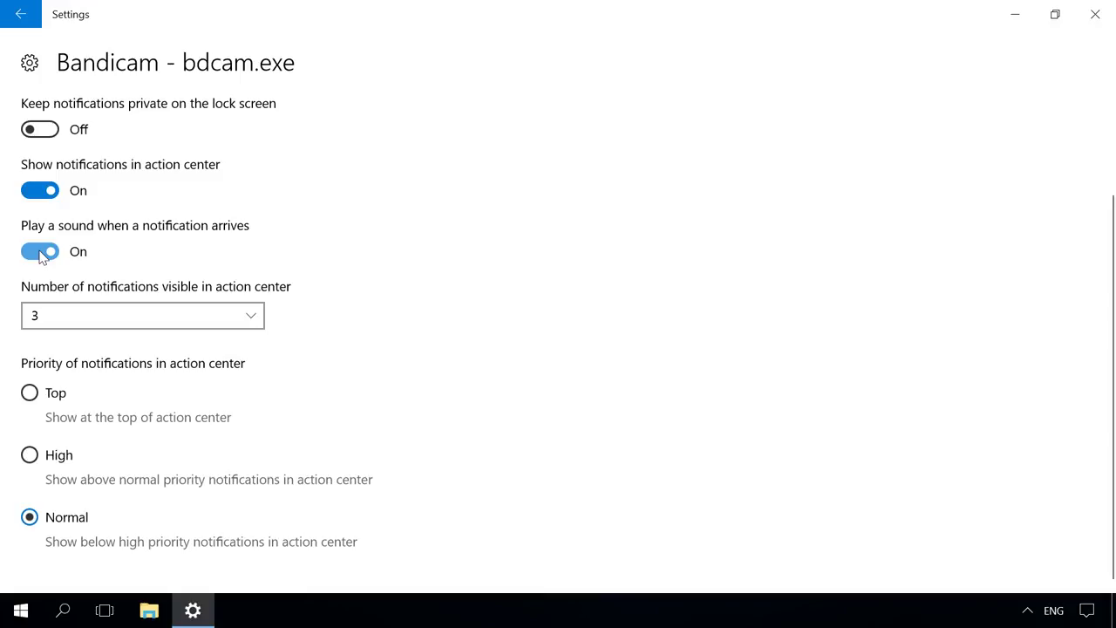
click(35, 315)
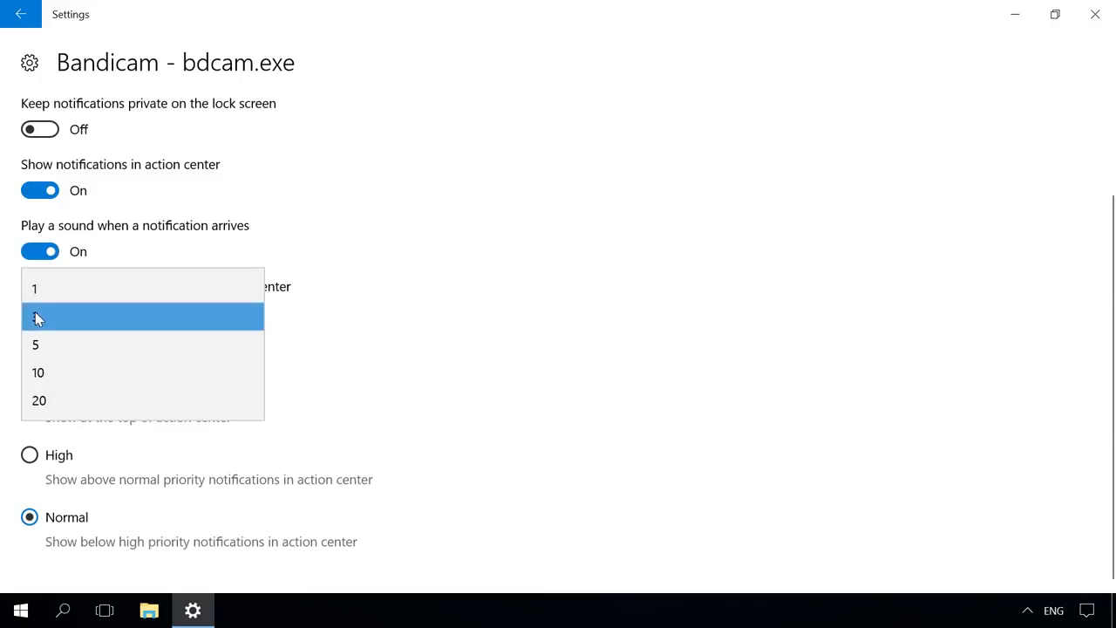
click(35, 319)
scroll(37, 316, up, 1)
scroll(47, 316, down, 2)
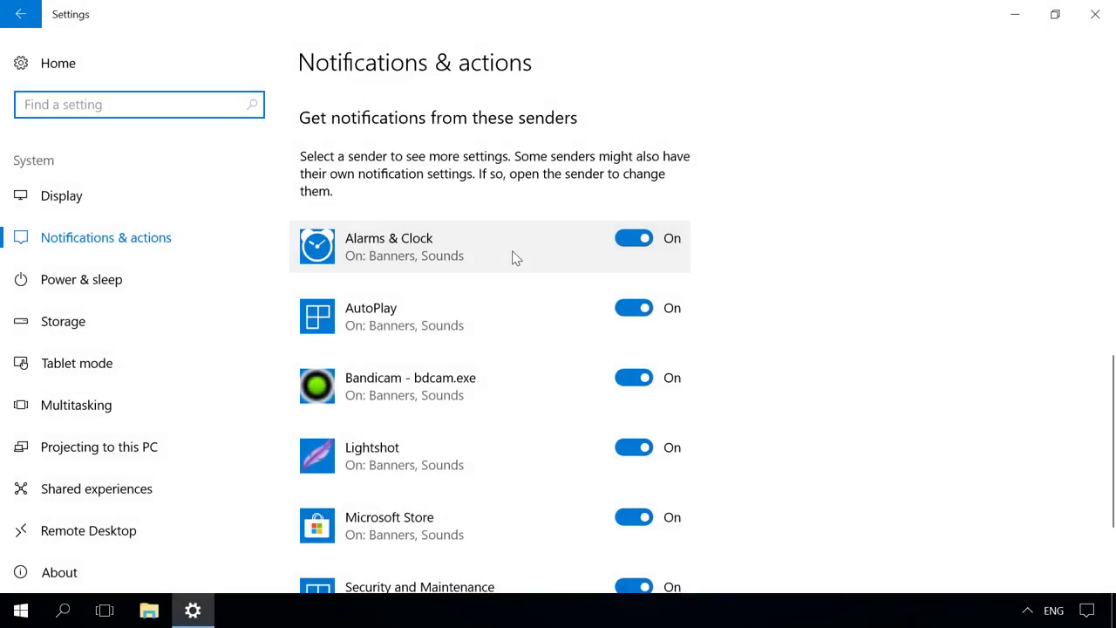
scroll(514, 254, down, 2)
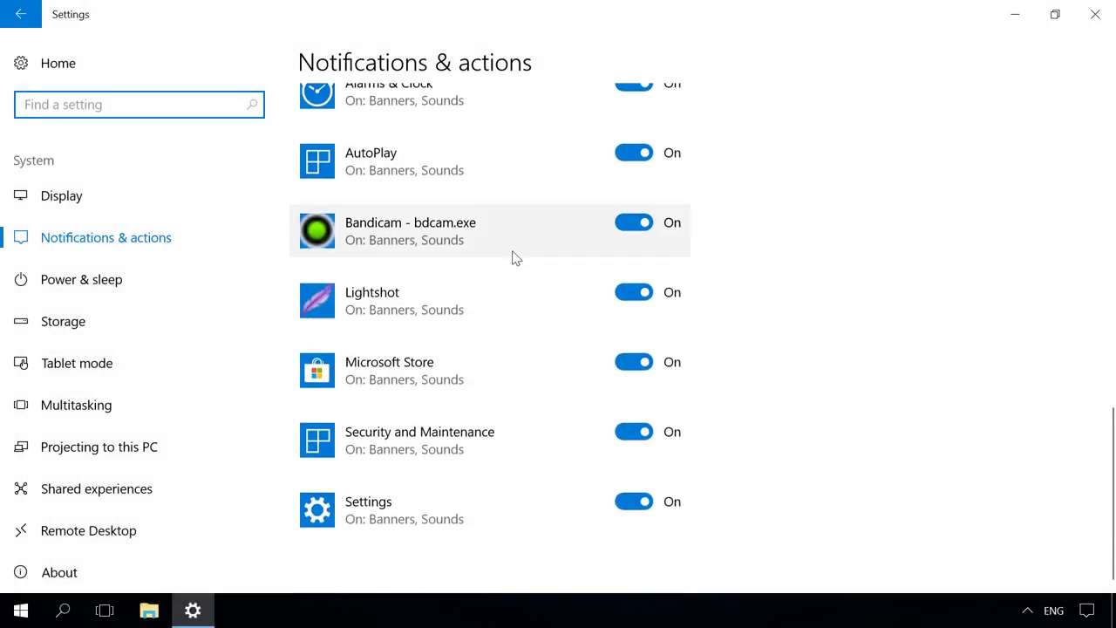
scroll(476, 507, up, 4)
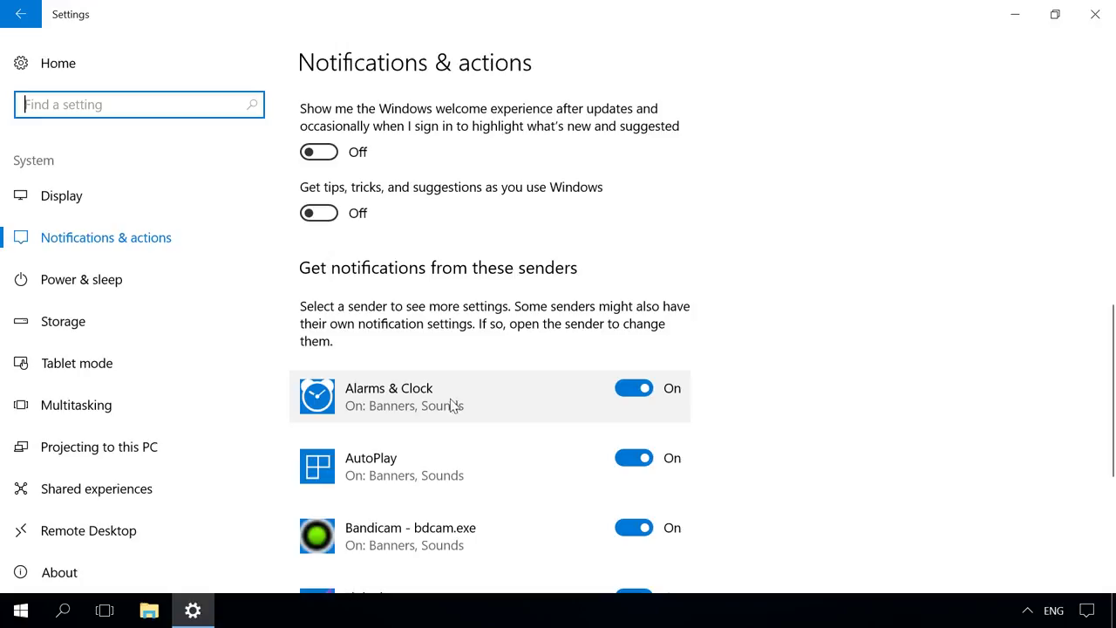
scroll(450, 406, down, 4)
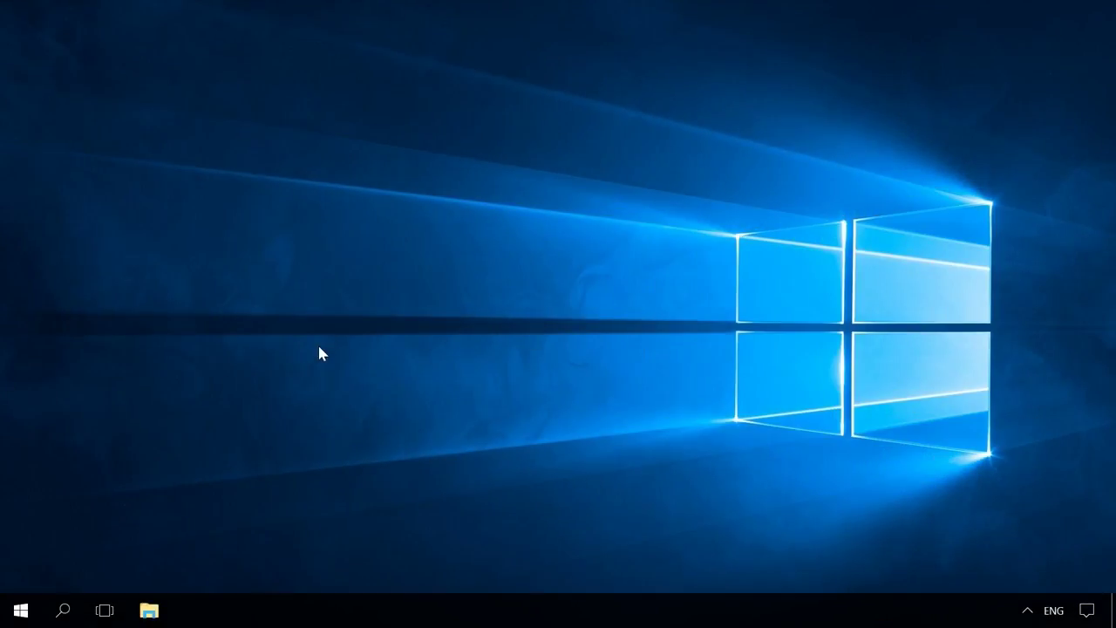
Launch Registry Editor with regedit from the Run prompt, allowing the UAC request.
key(super+r)
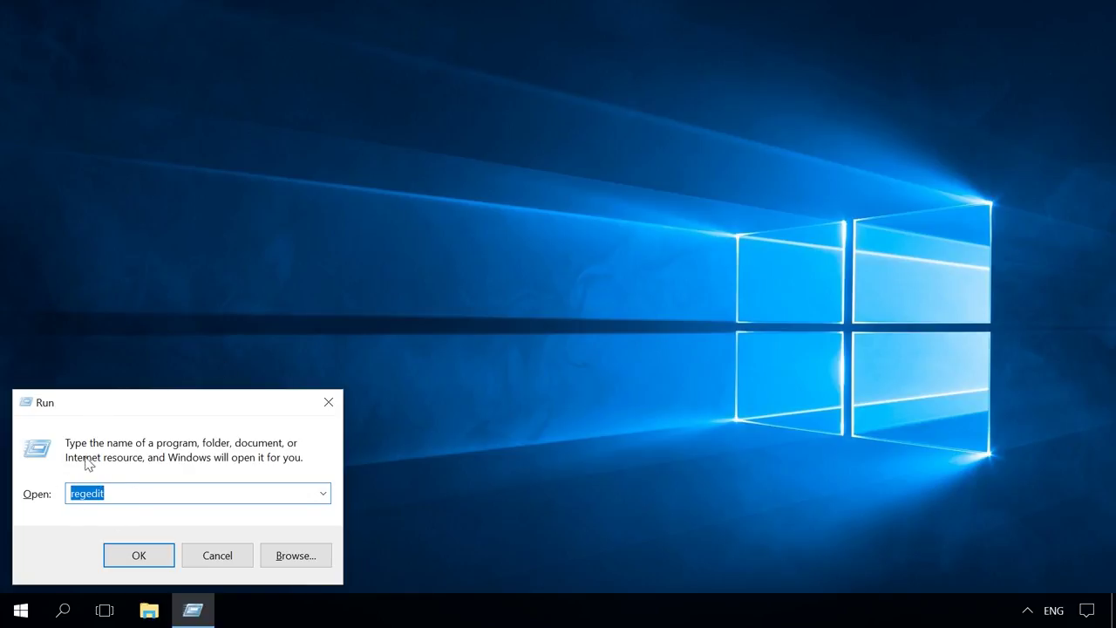
click(124, 556)
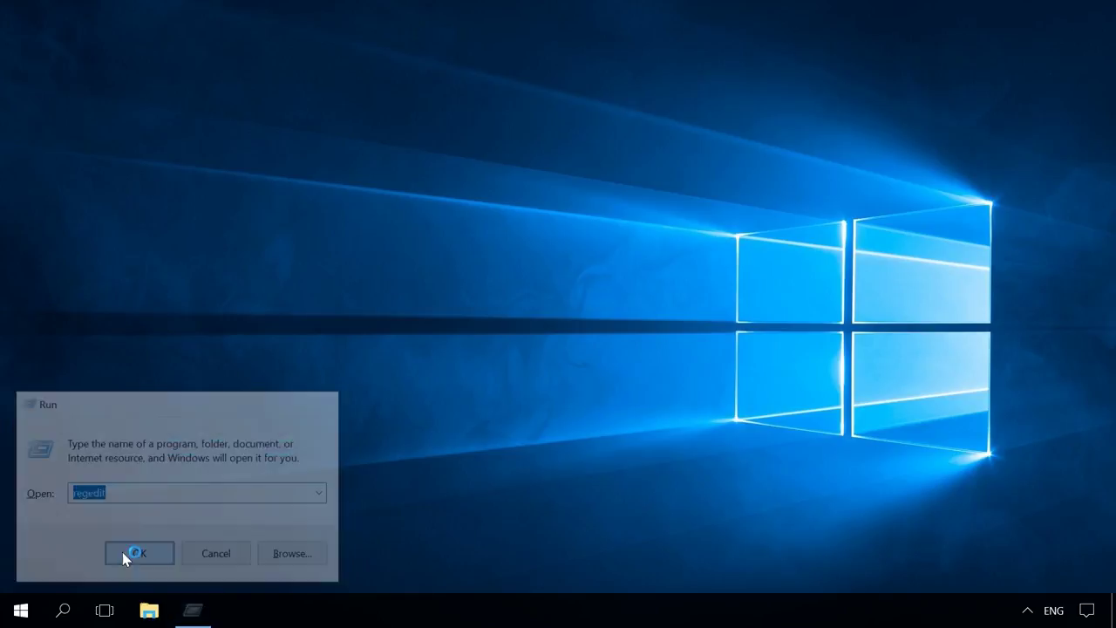
click(441, 427)
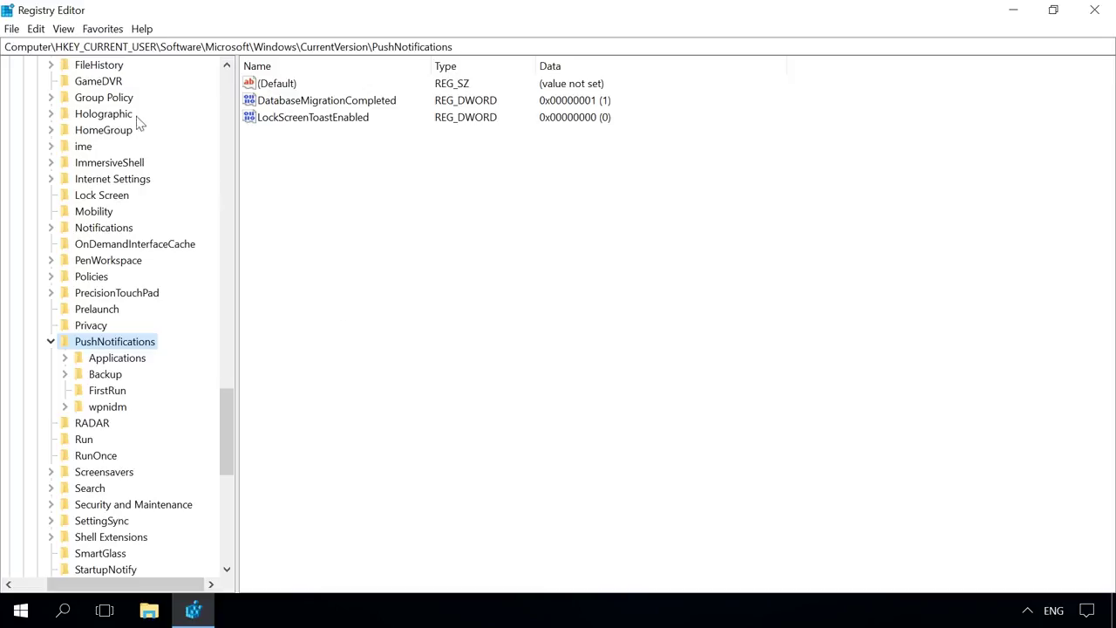
click(30, 46)
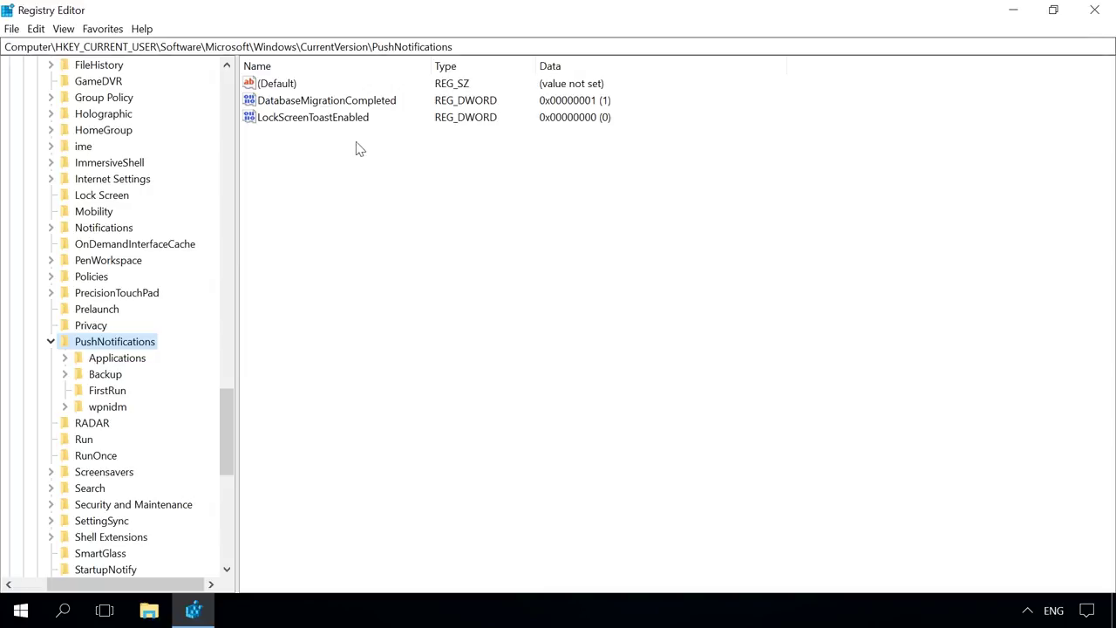
Add a ToastEnabled DWORD (32-bit) value with data 0 under PushNotifications, then close Registry Editor.
right_click(285, 161)
mouse_move(317, 174)
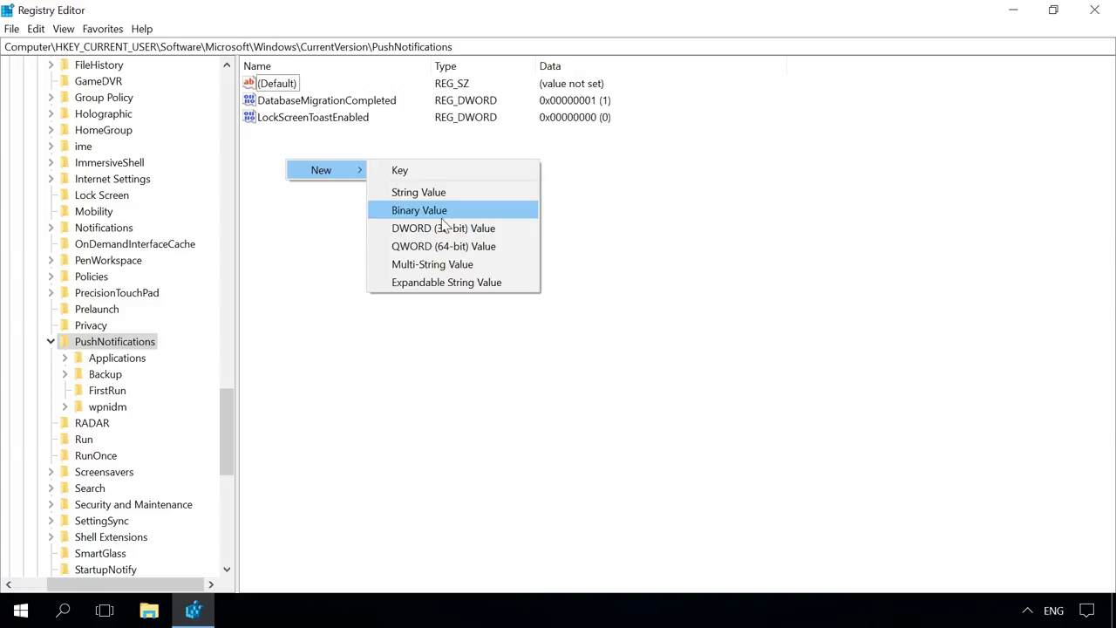
click(406, 228)
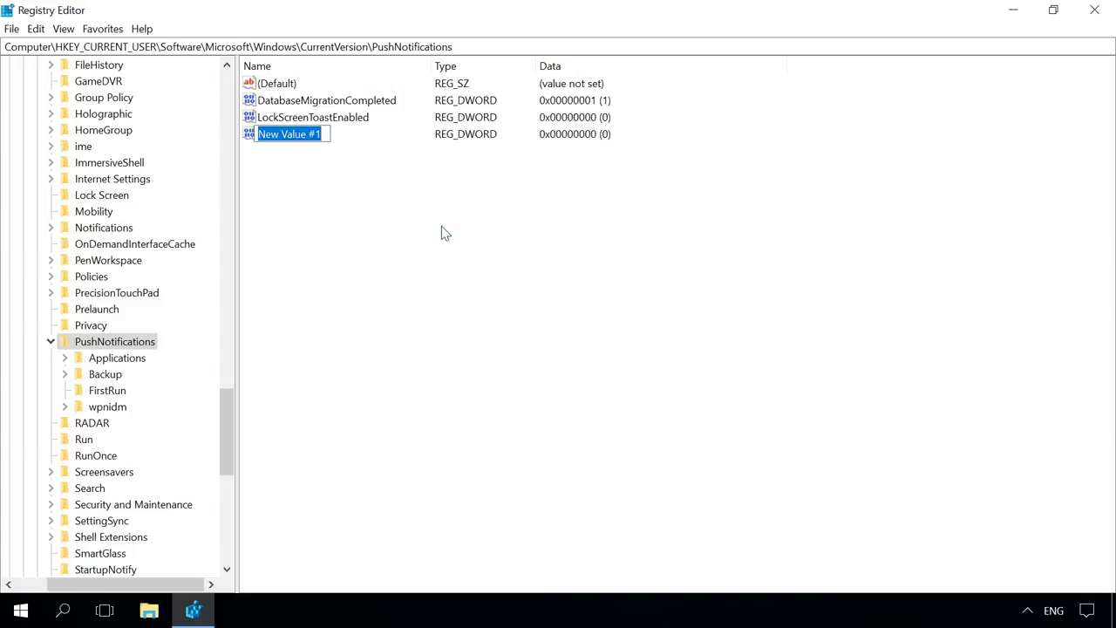
text(ToastEnabled)
key(Return)
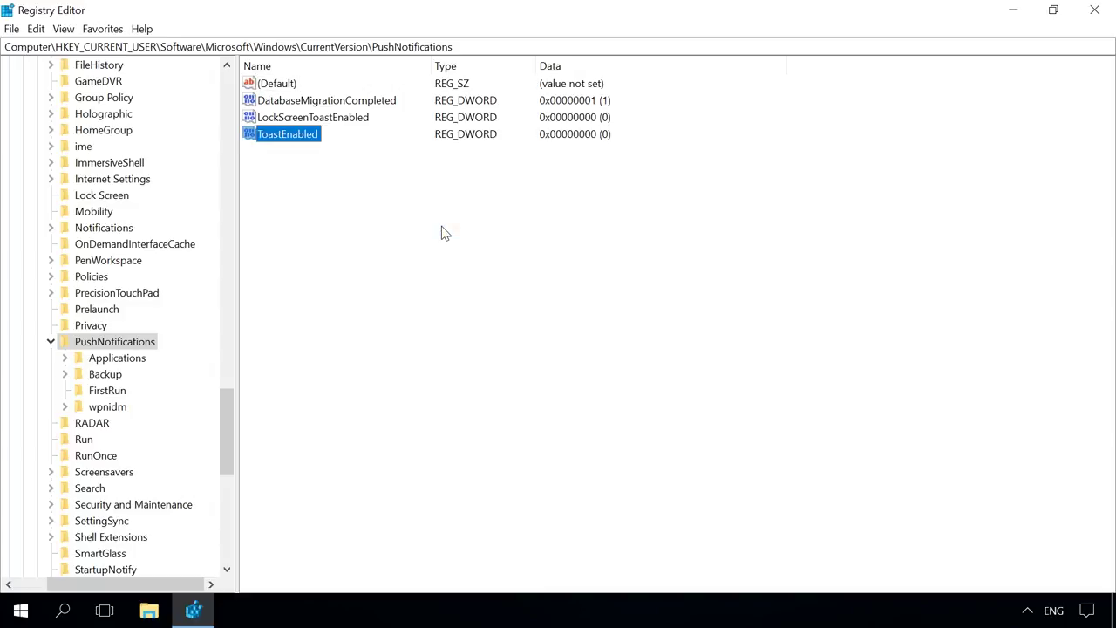
double_click(297, 135)
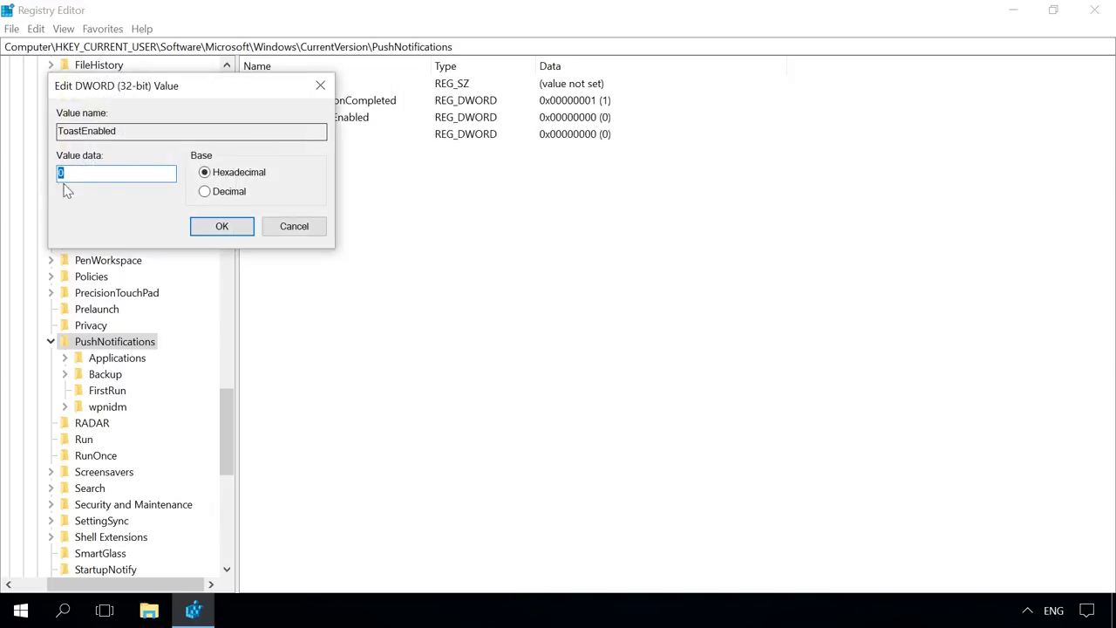
click(215, 229)
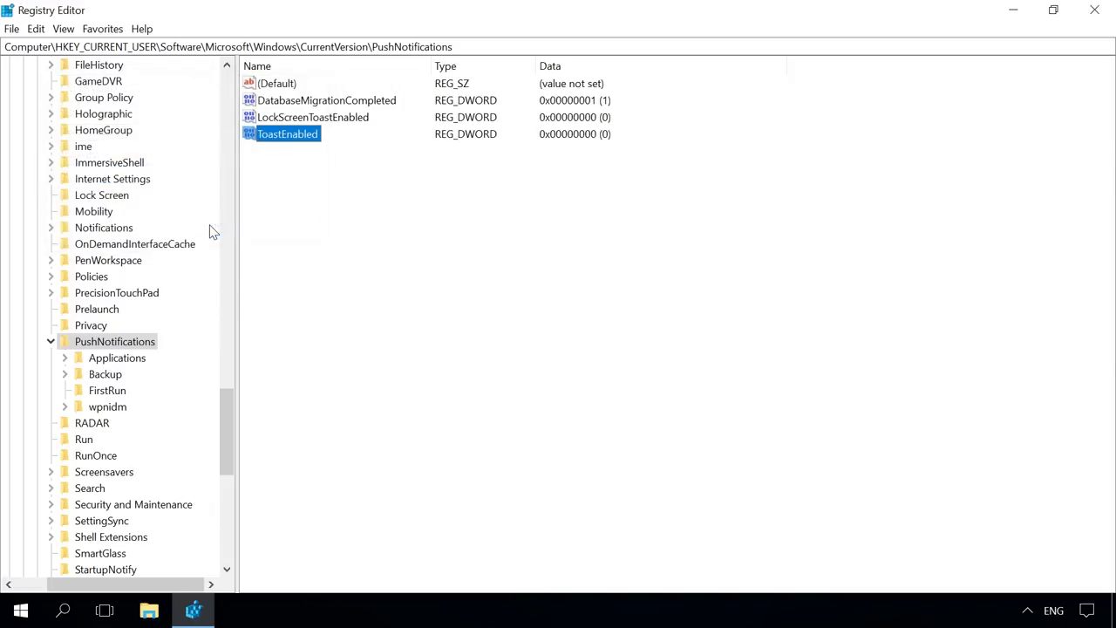
click(1094, 10)
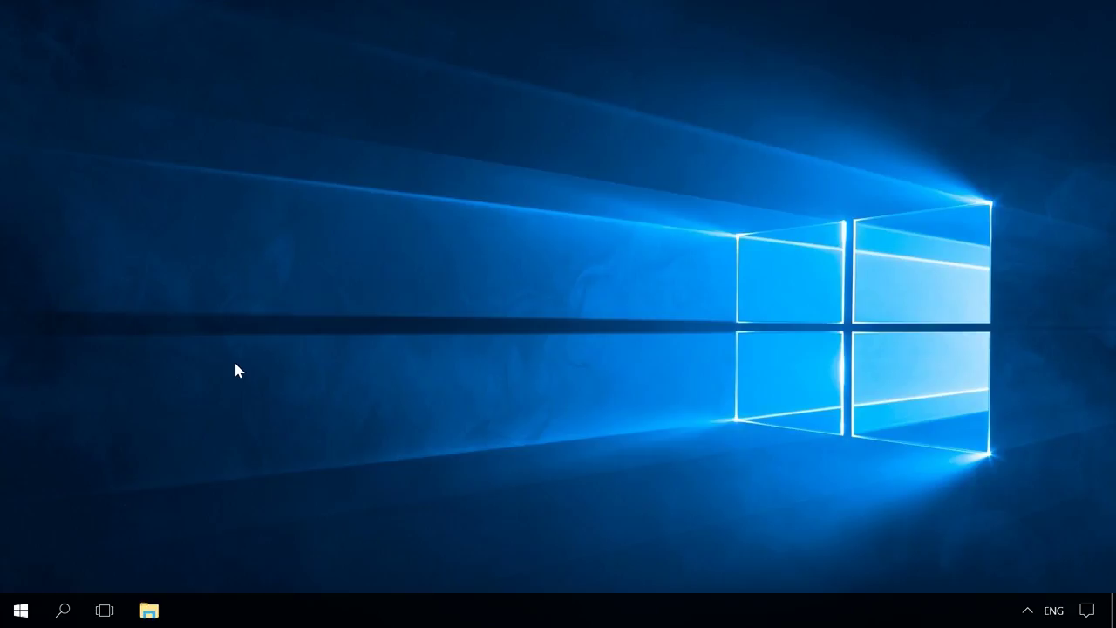
Relaunch Registry Editor via regedit in the Run prompt, allowing the UAC request.
key(super+r)
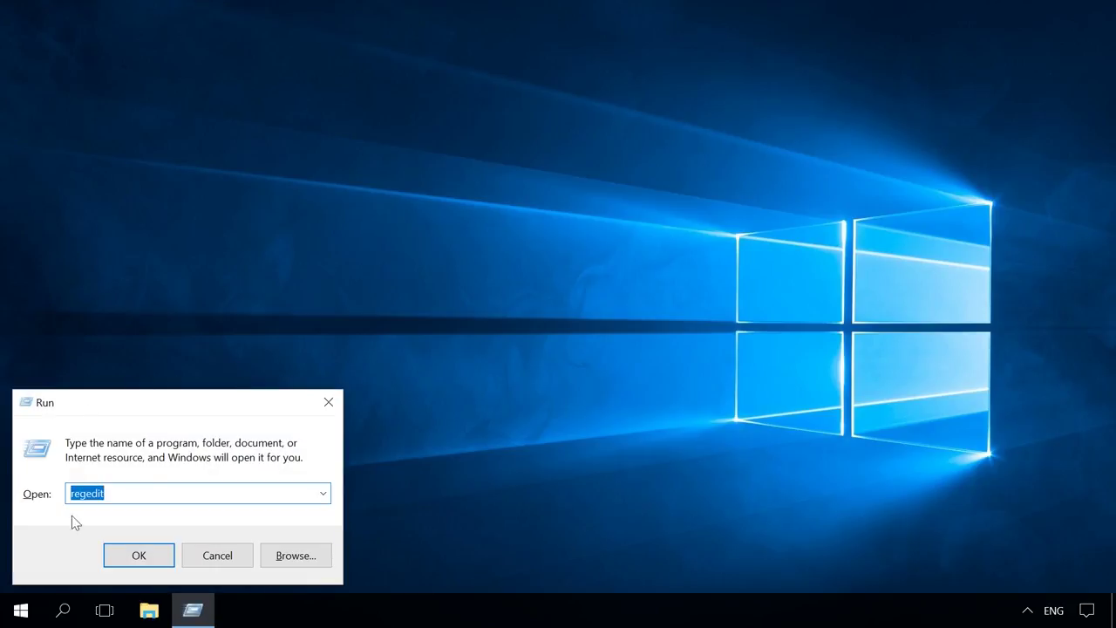
click(138, 558)
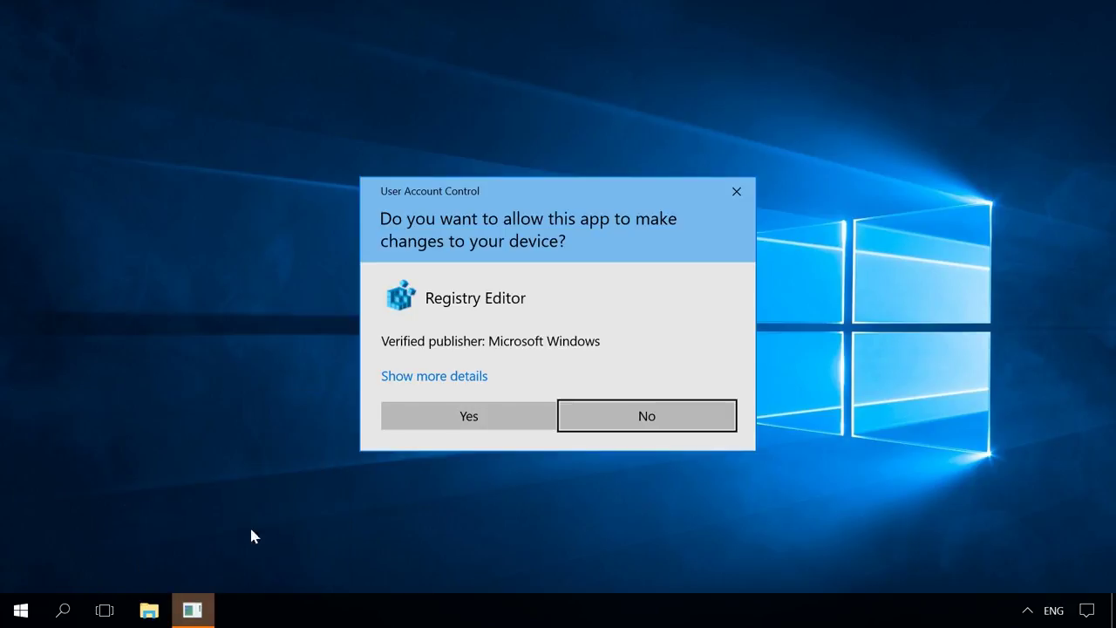
click(426, 418)
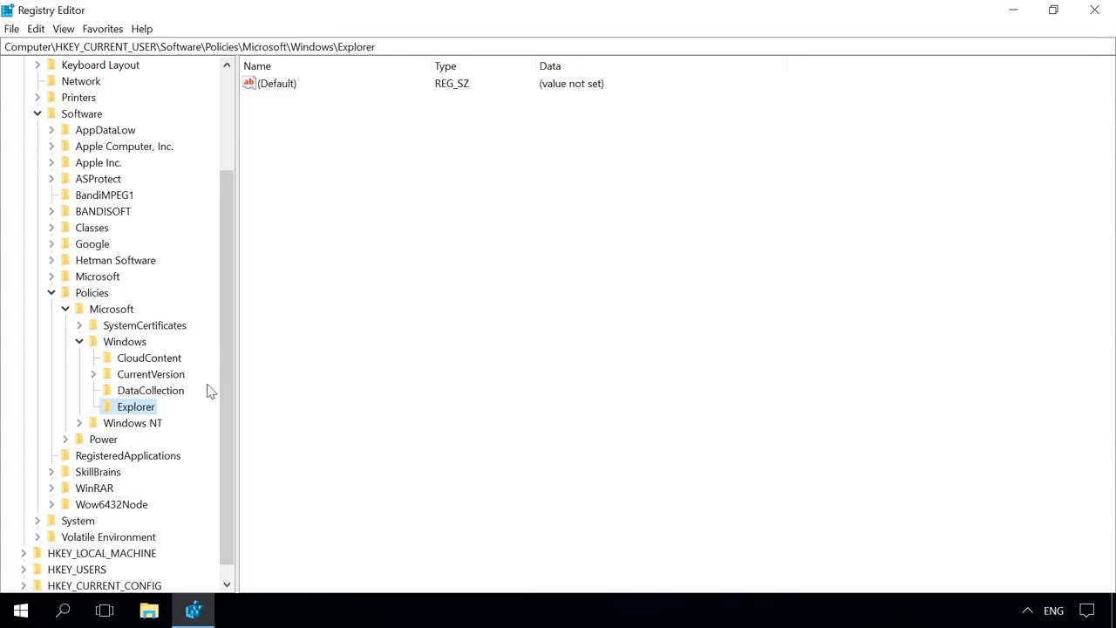
Create a DisableNotificationCenter DWORD (32-bit) value in the Explorer key with data 1.
right_click(283, 116)
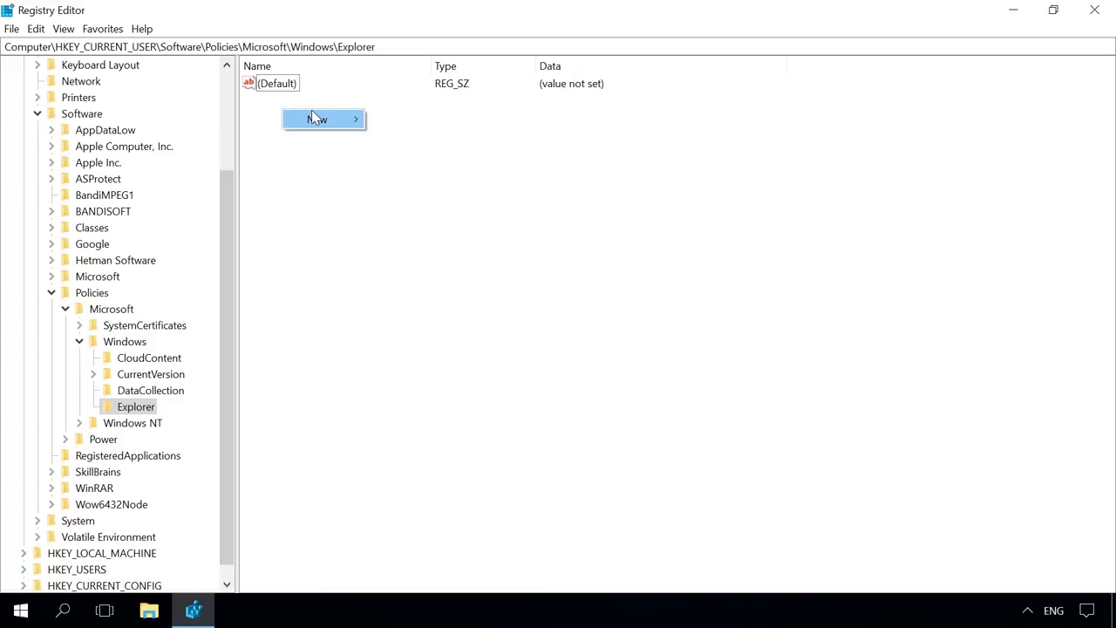
mouse_move(313, 114)
click(438, 178)
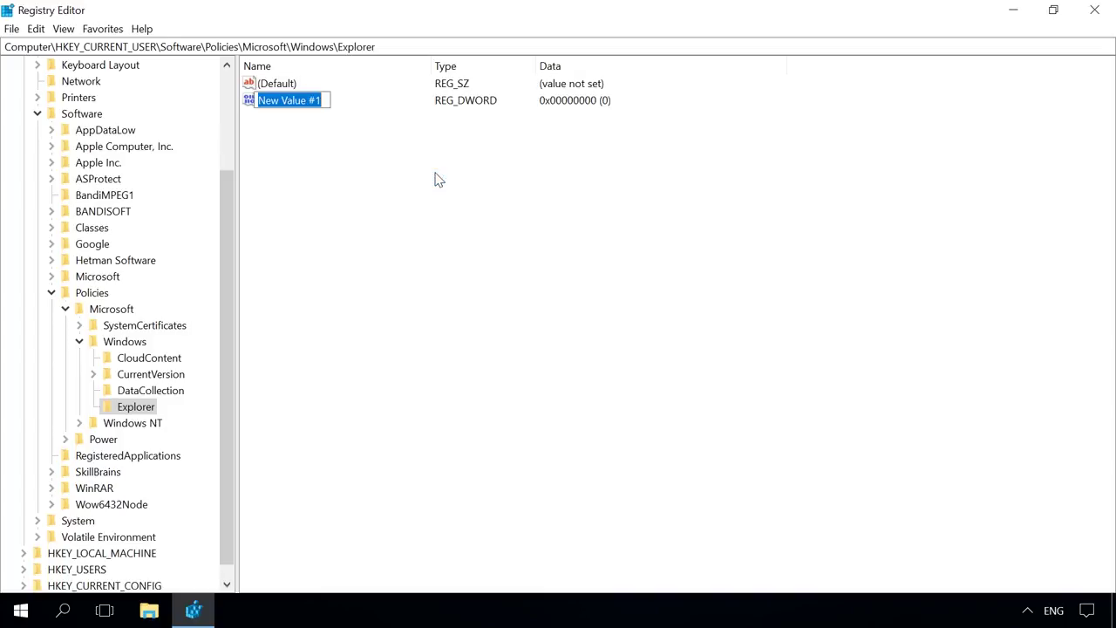
text(DisableNotificationCenter)
key(Return)
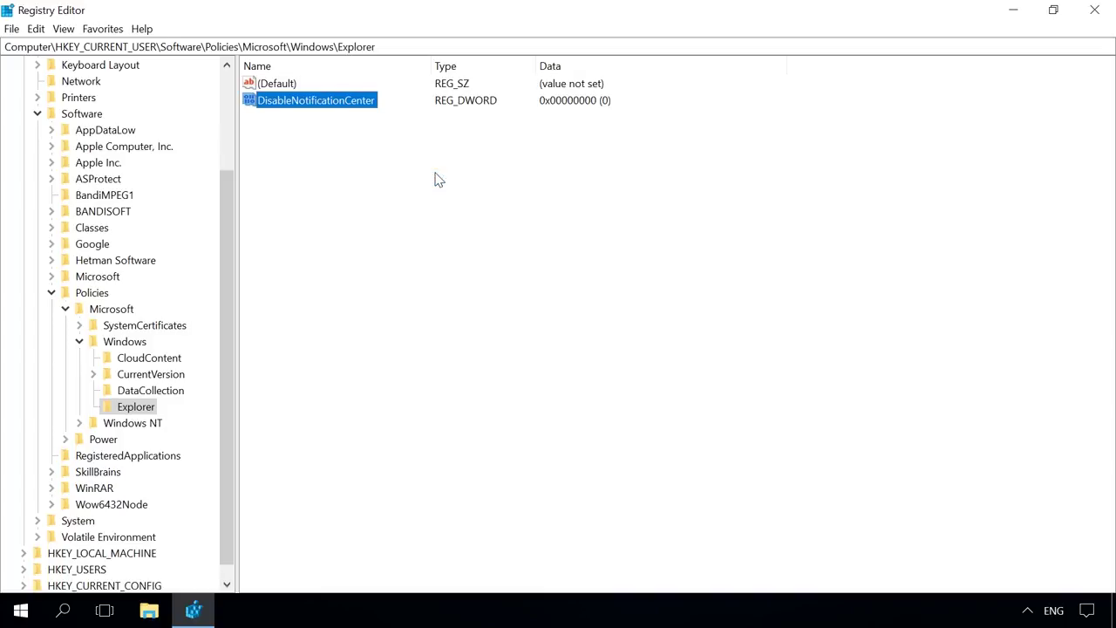
double_click(313, 101)
text(1)
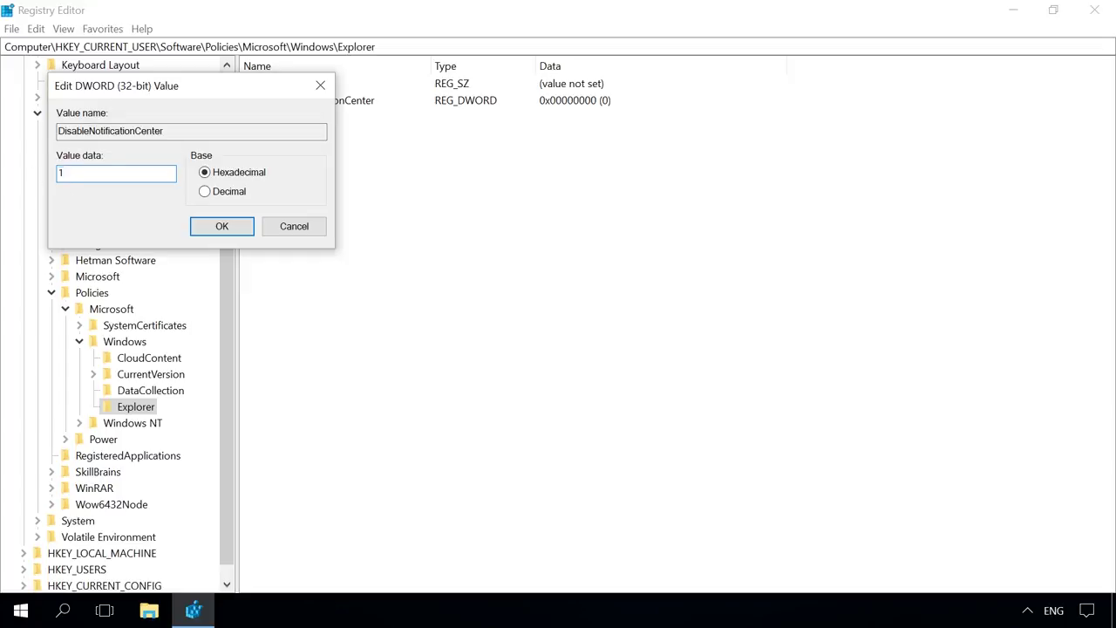
click(199, 227)
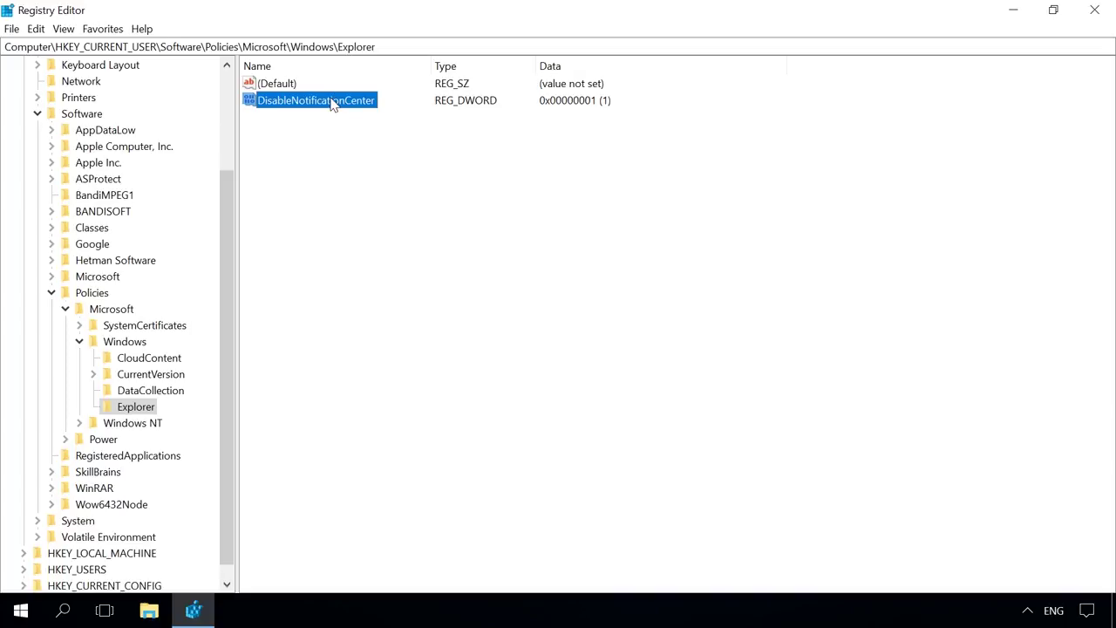
Modify DisableNotificationCenter's data back to 0.
right_click(332, 105)
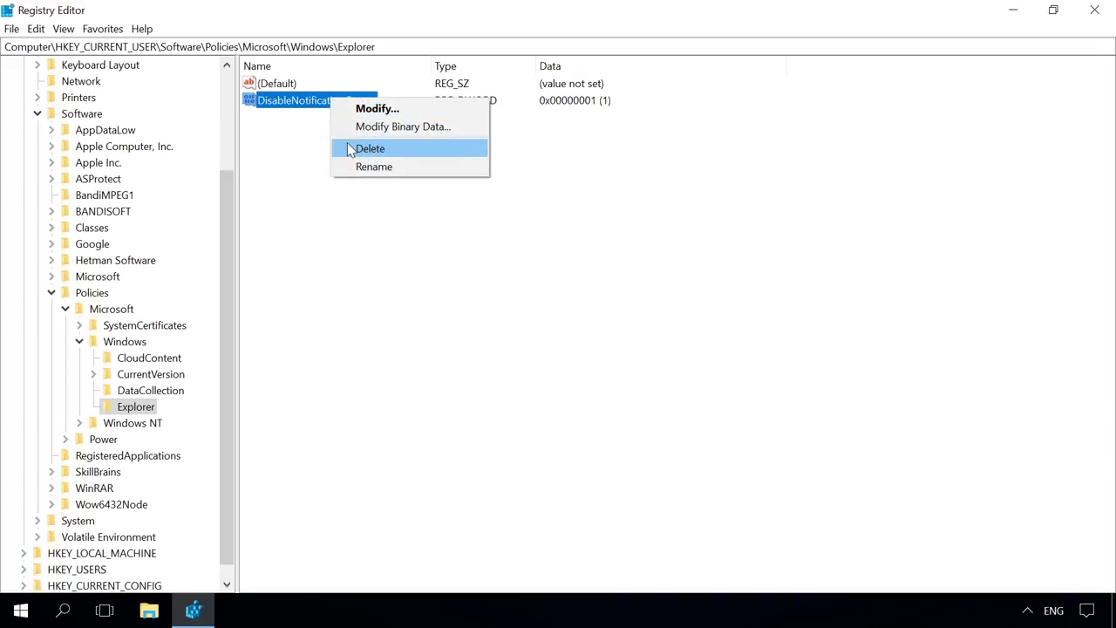
click(354, 111)
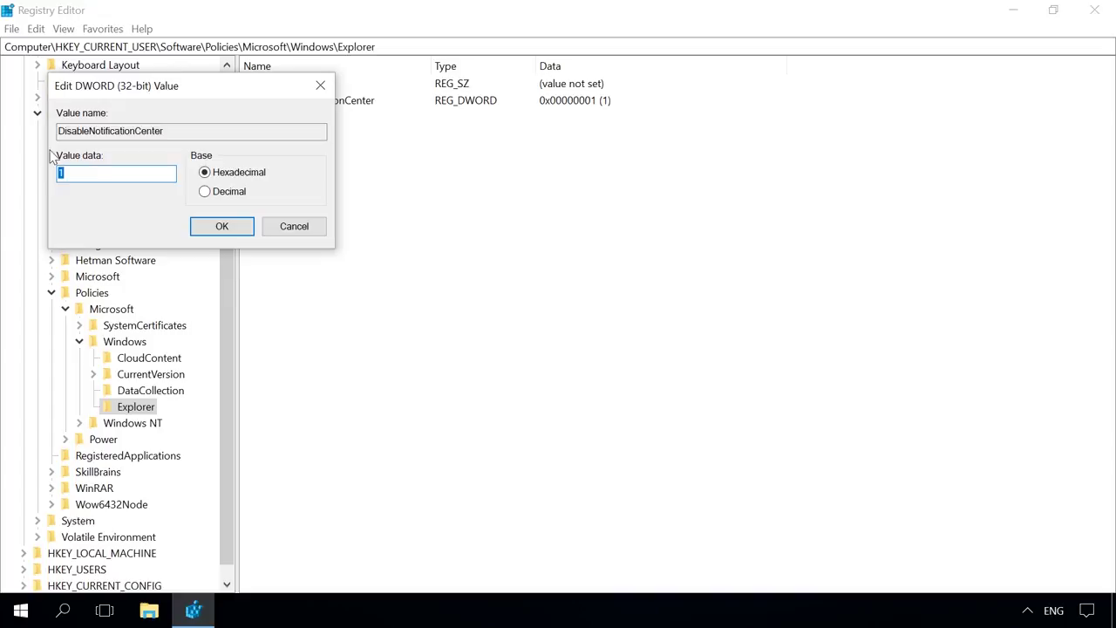
text(0)
click(218, 229)
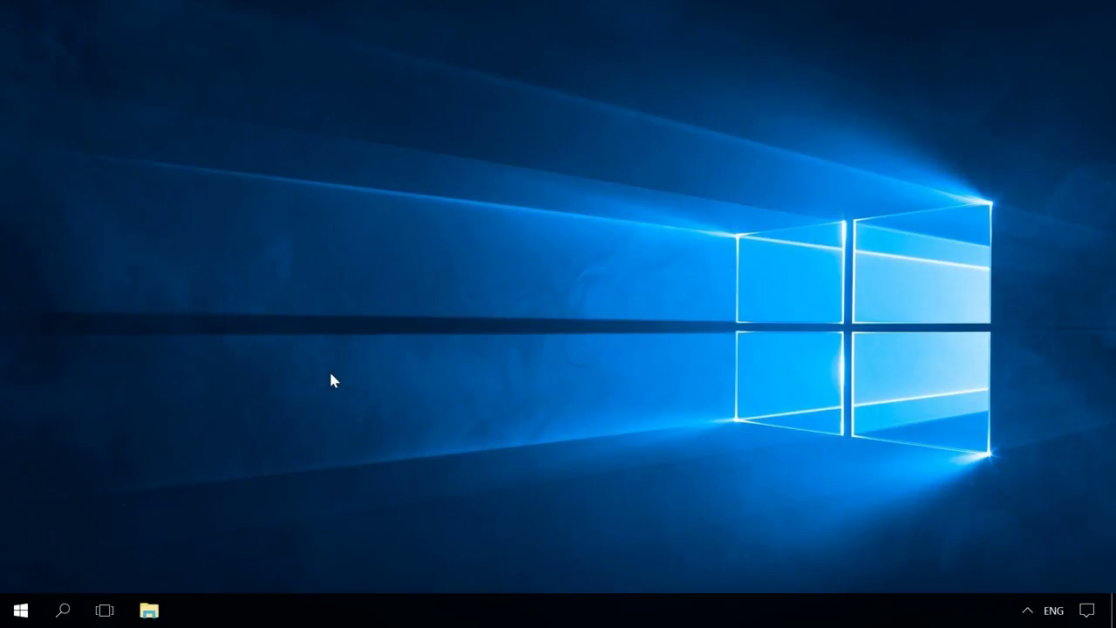
Launch gpedit.msc and set the Remove Notifications and Action Center policy to Enabled.
key(super+r)
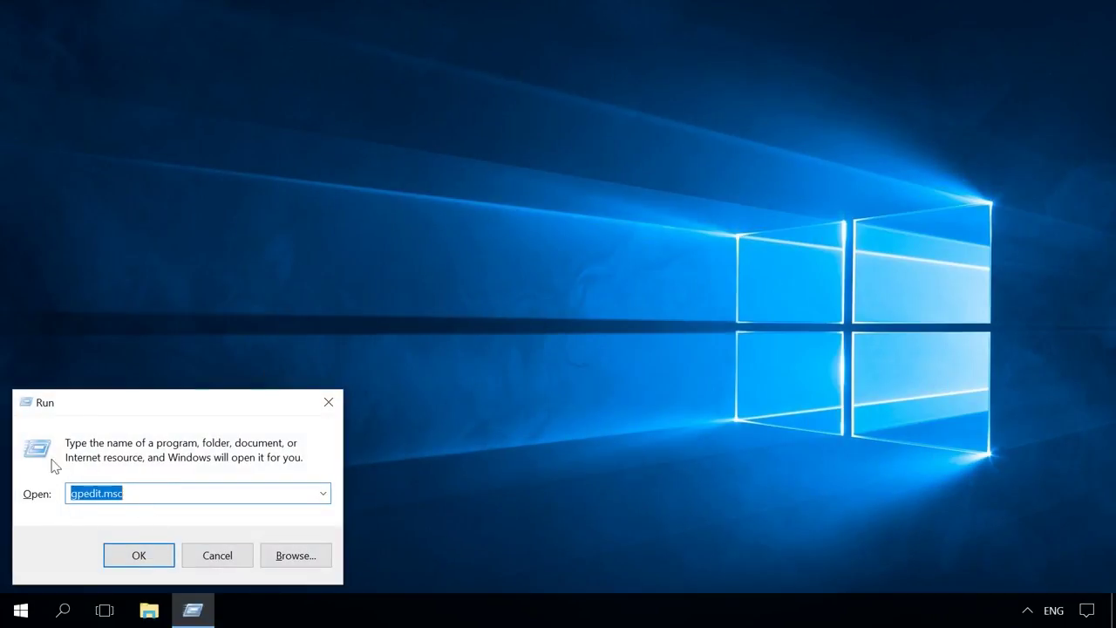
click(131, 560)
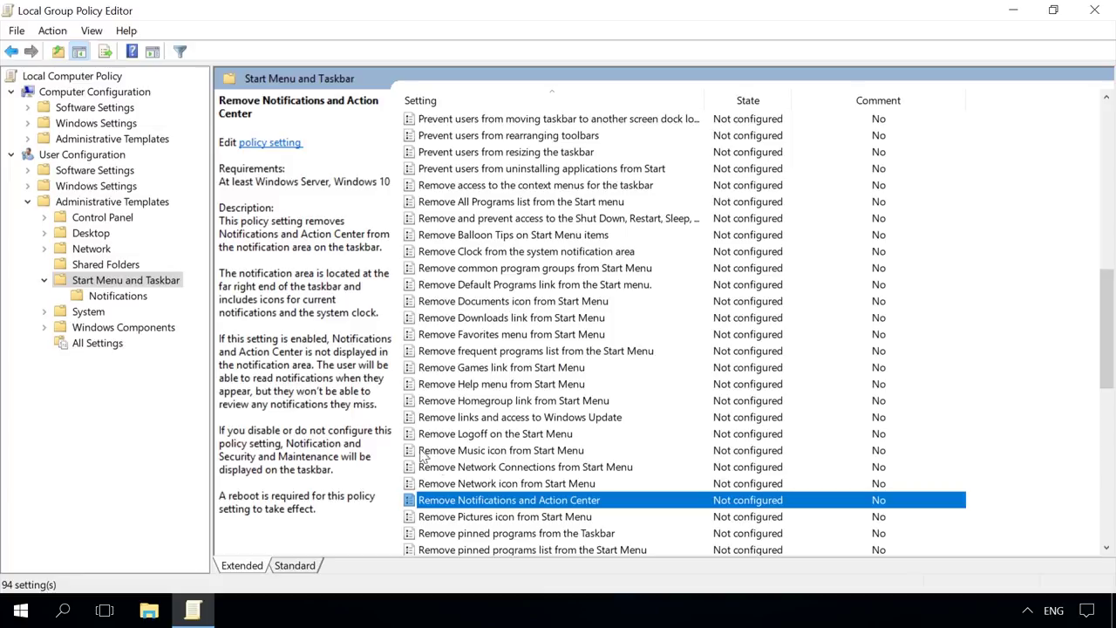
double_click(516, 501)
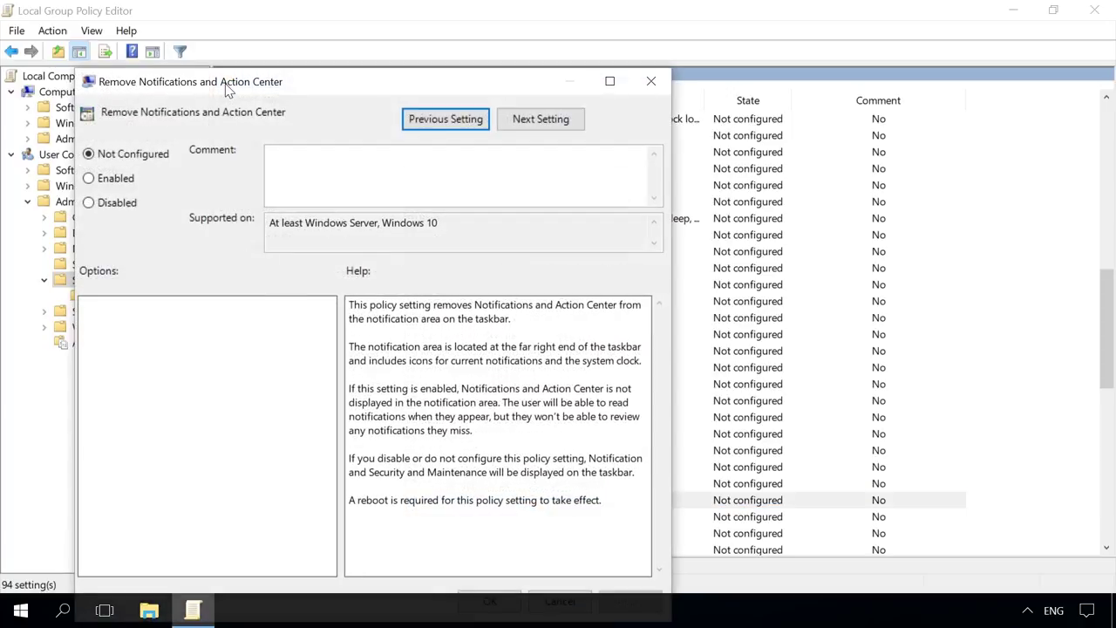
drag(226, 90, 261, 47)
click(153, 138)
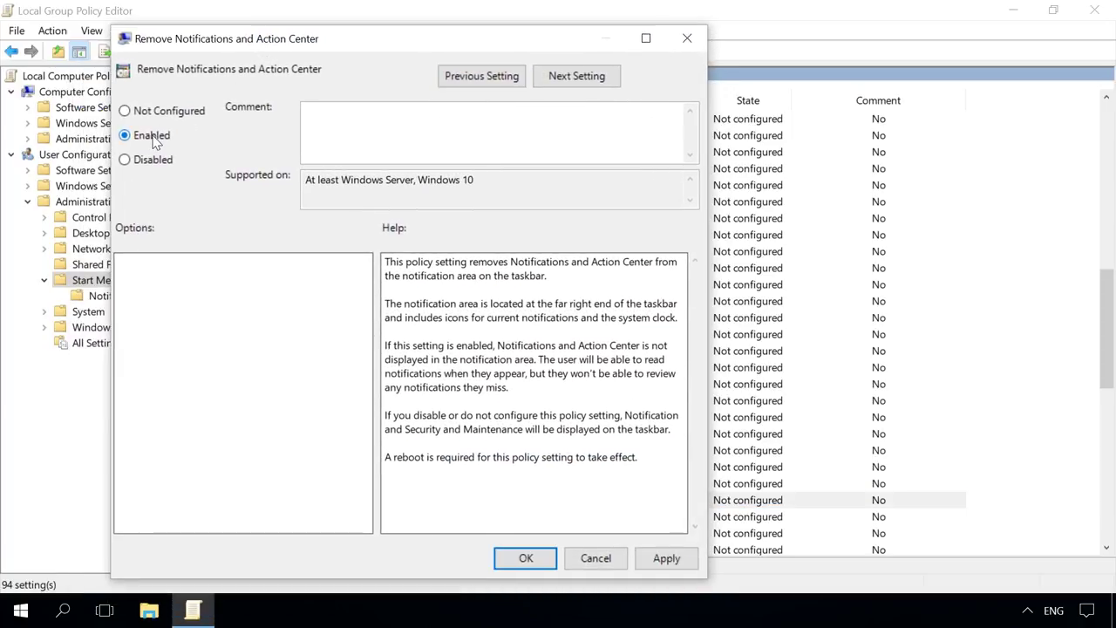
click(523, 559)
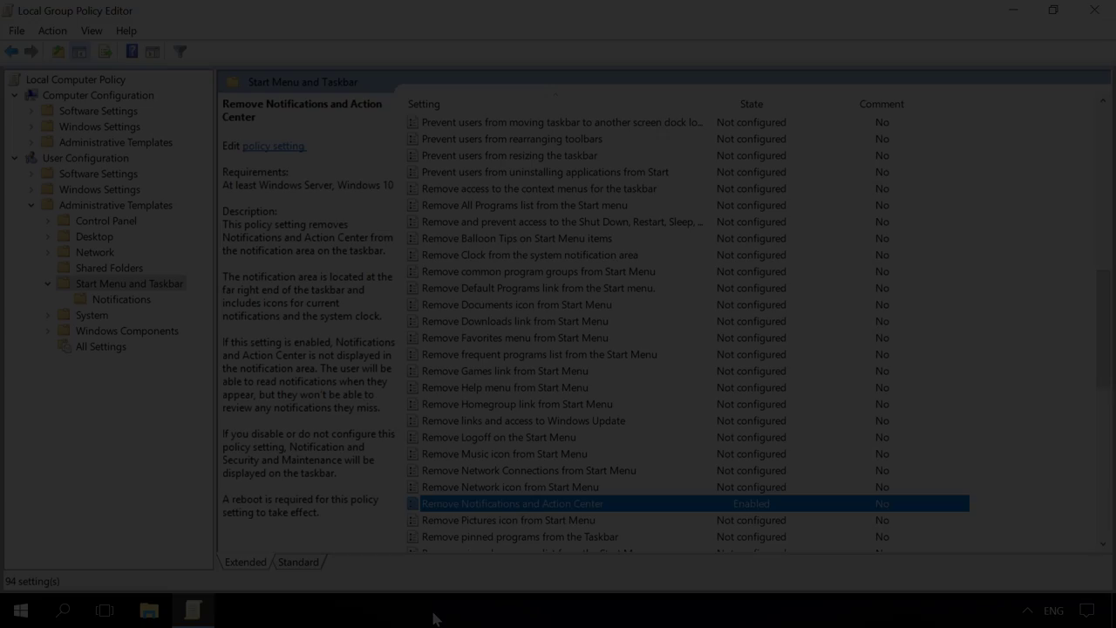
Restart the Windows Explorer process from Task Manager's full process list, then minimize Task Manager.
right_click(433, 616)
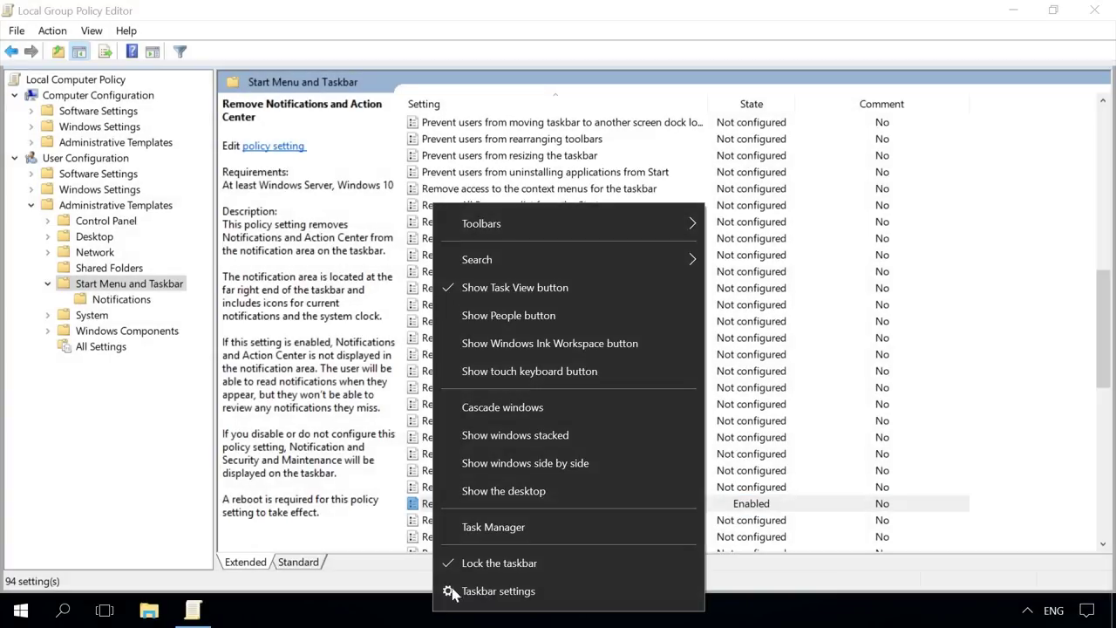
click(494, 529)
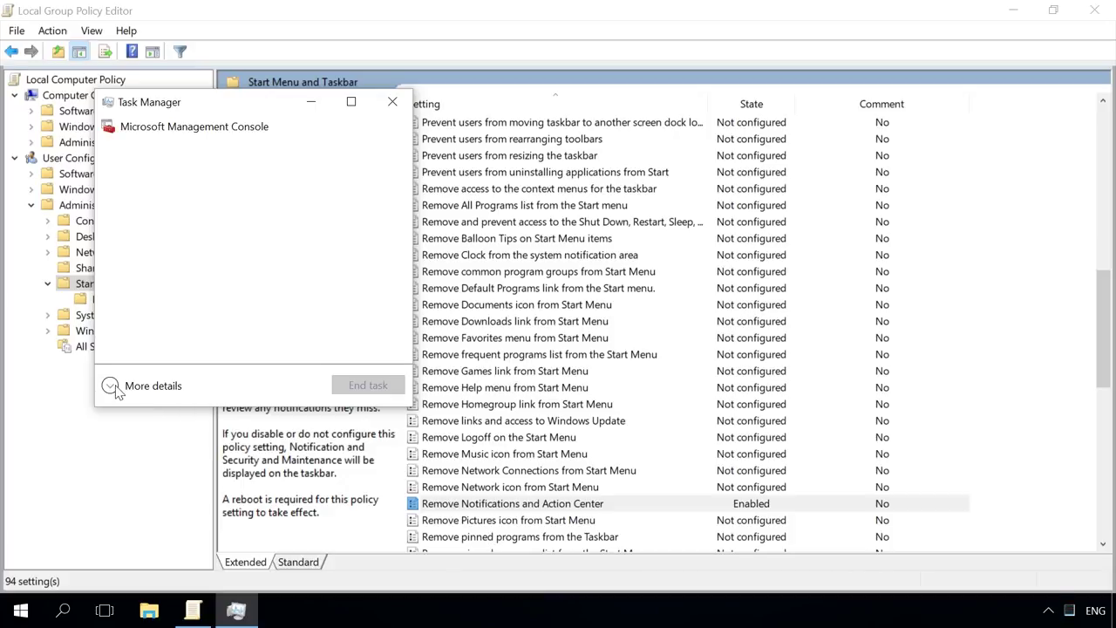
click(111, 385)
drag(277, 110, 417, 68)
scroll(301, 340, down, 5)
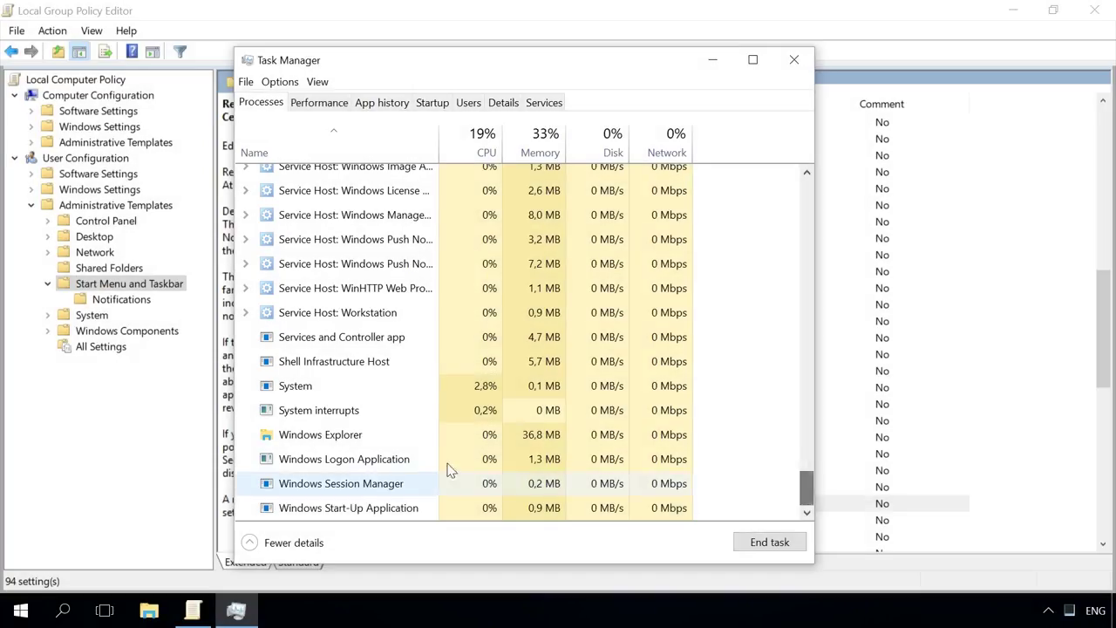
click(357, 440)
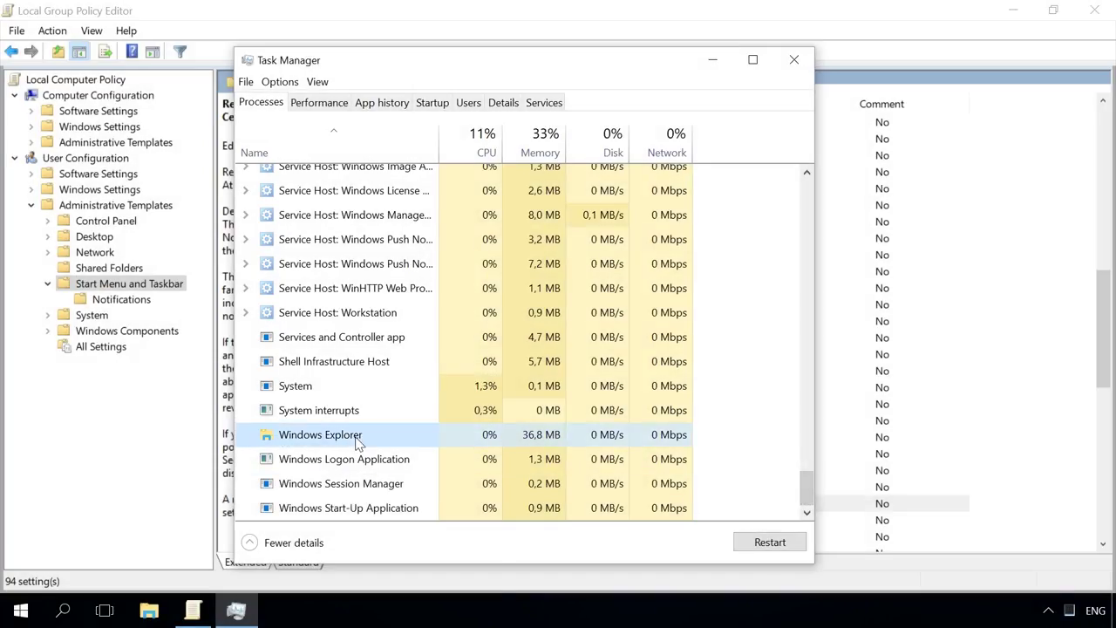
right_click(357, 442)
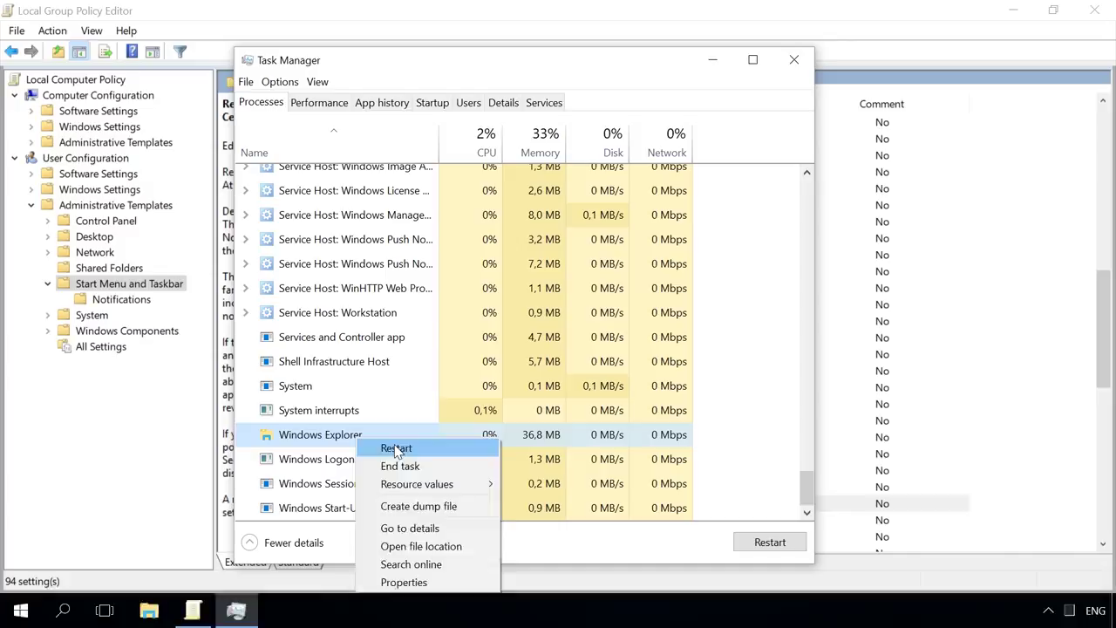
click(394, 449)
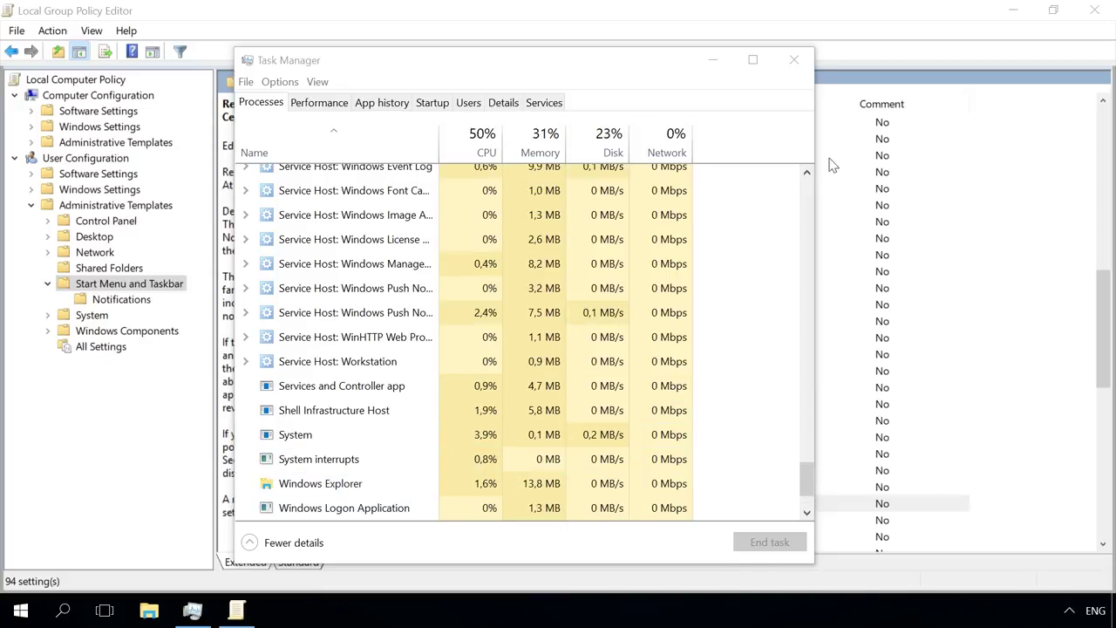
click(713, 61)
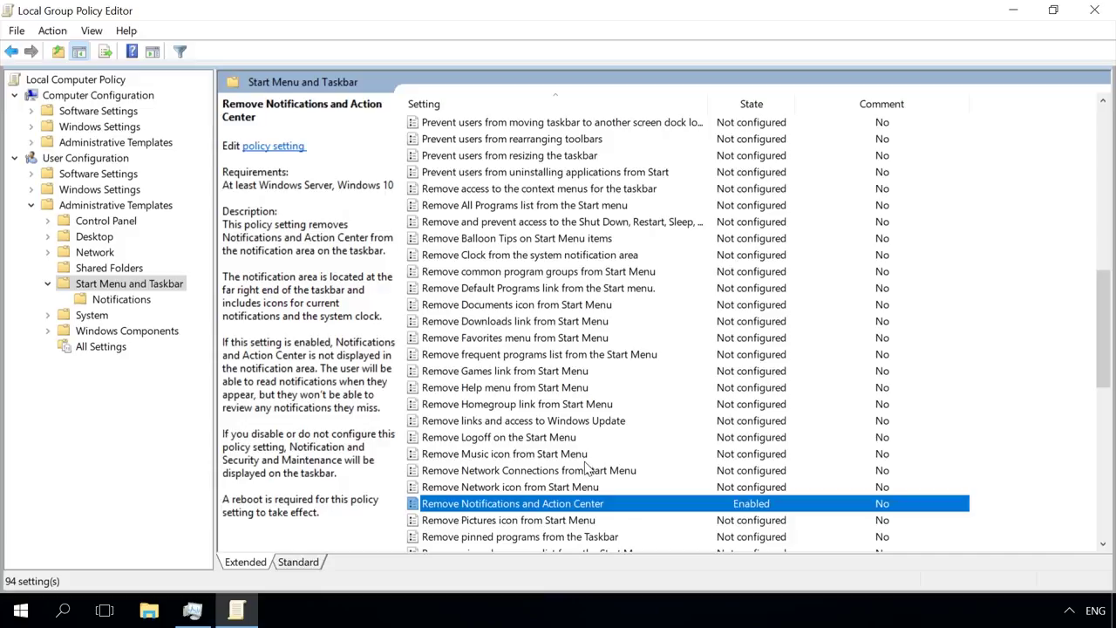
Set the Remove Notifications and Action Center policy back to Not Configured and apply it.
double_click(564, 506)
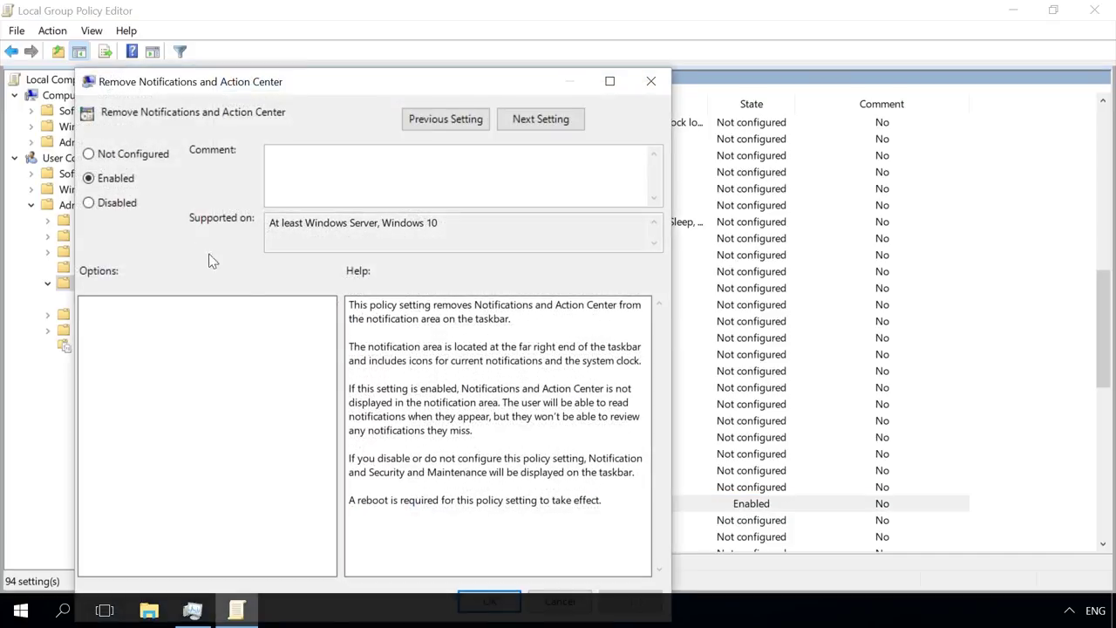
click(126, 158)
drag(211, 85, 242, 38)
click(656, 557)
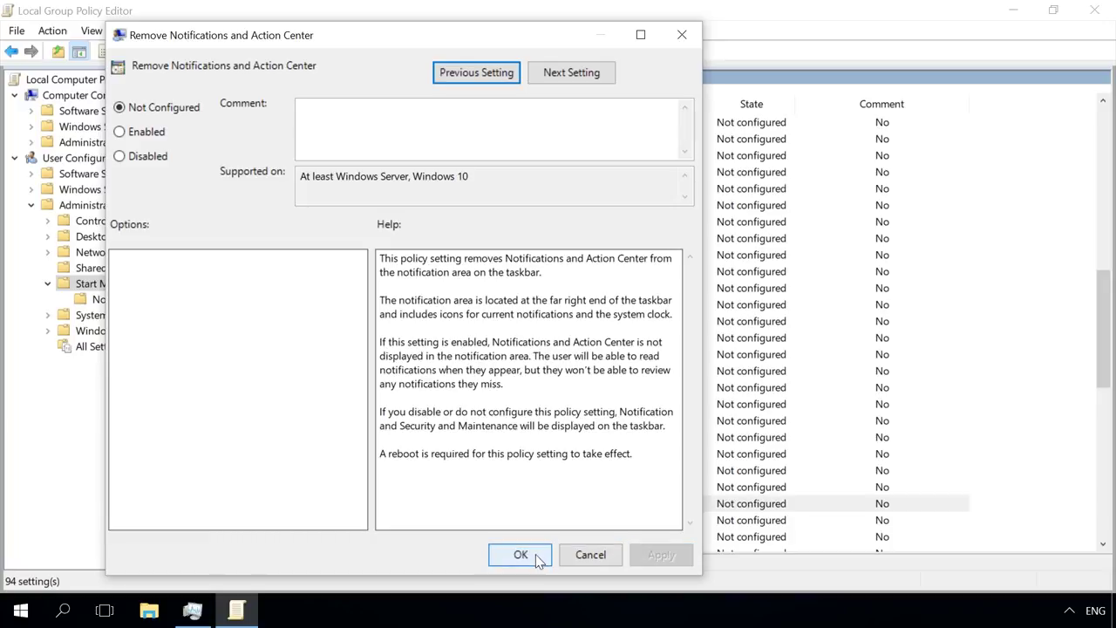
click(520, 554)
Restart Windows Explorer again through Task Manager.
right_click(414, 613)
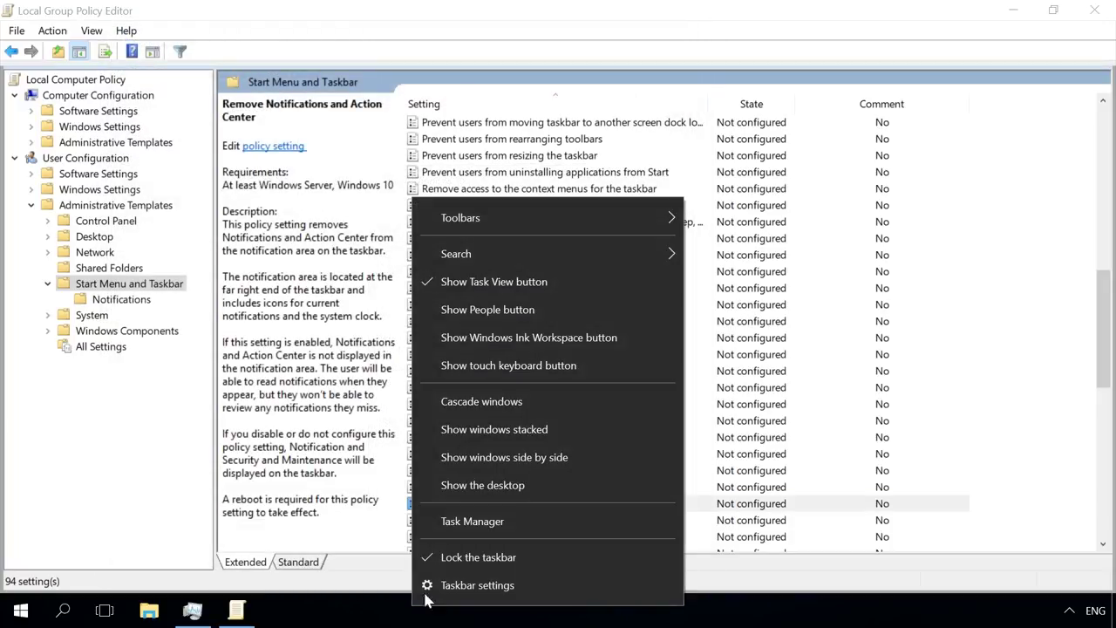
click(461, 519)
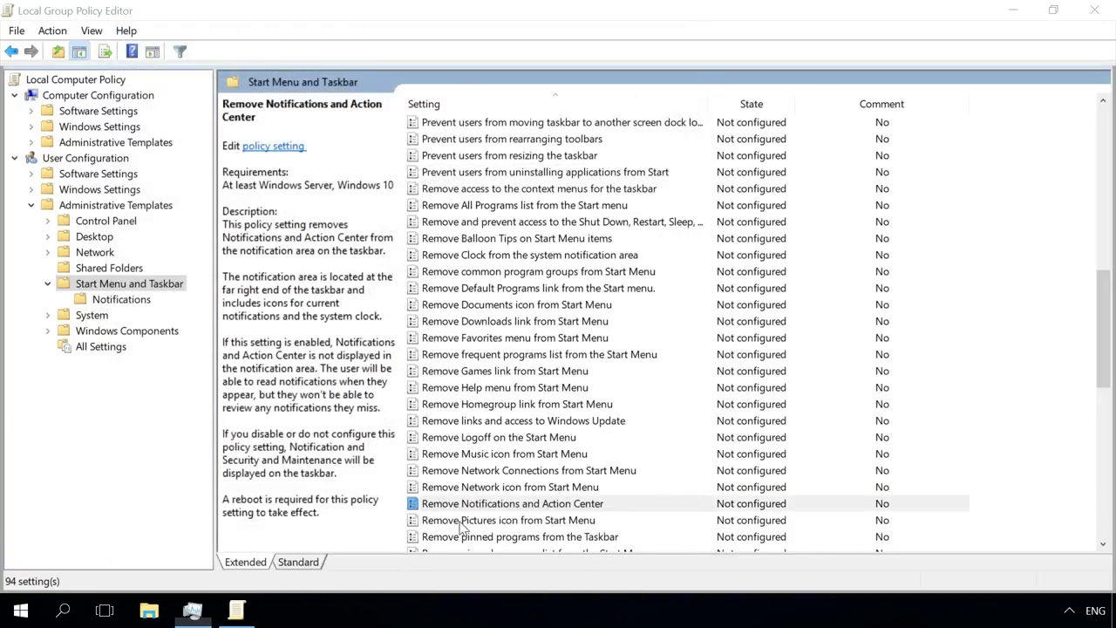
scroll(804, 478, down, 2)
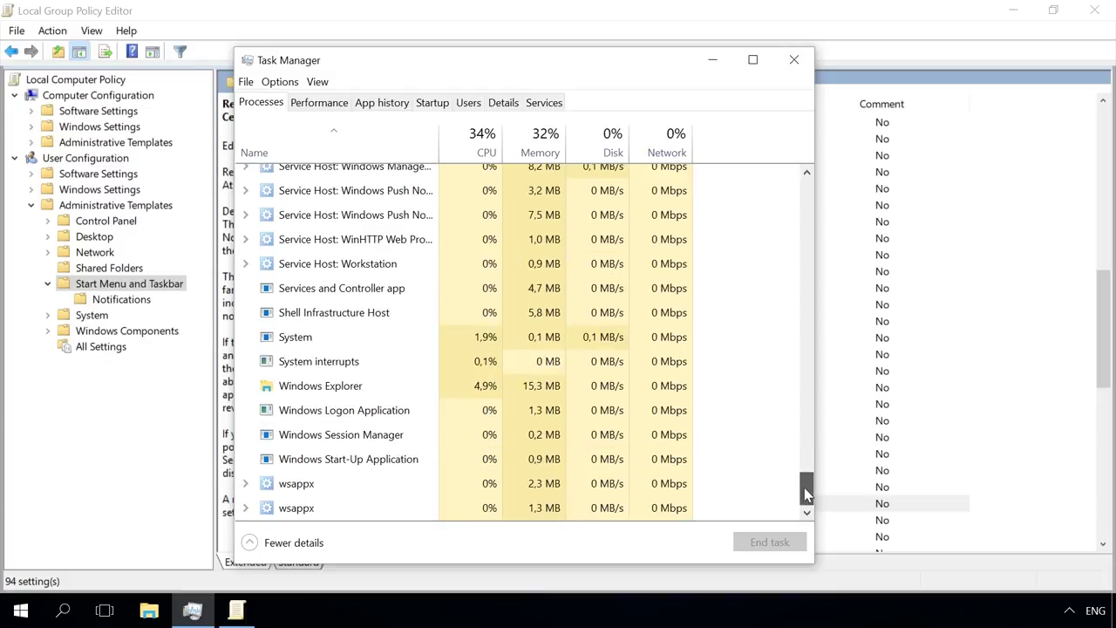
right_click(334, 387)
click(373, 397)
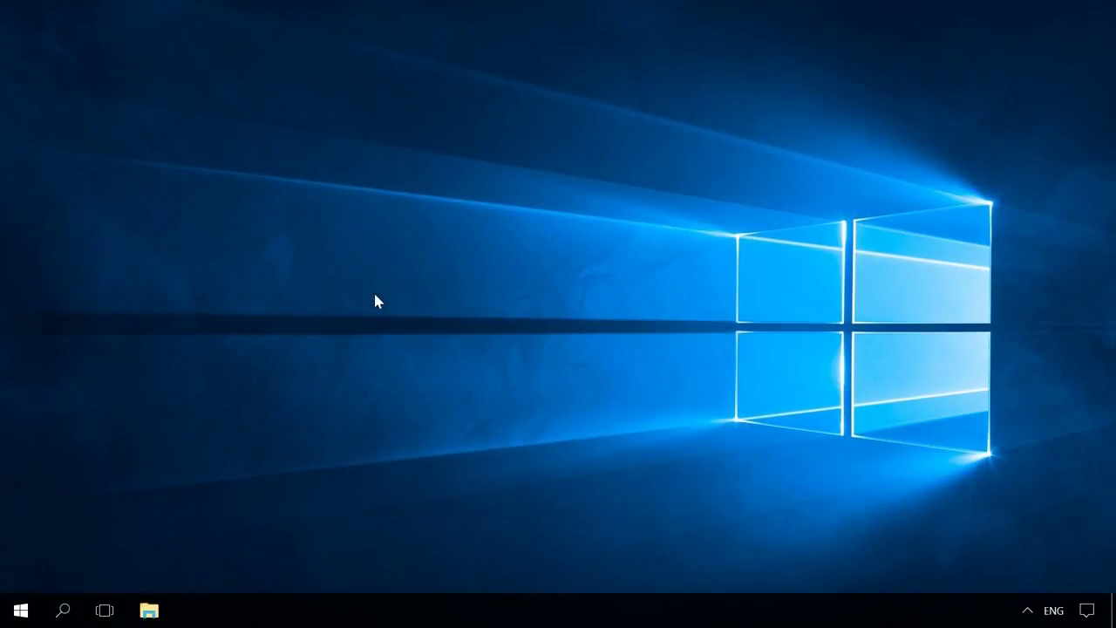
Turn the Action Center system icon Off under Personalization > Taskbar system icons.
click(30, 605)
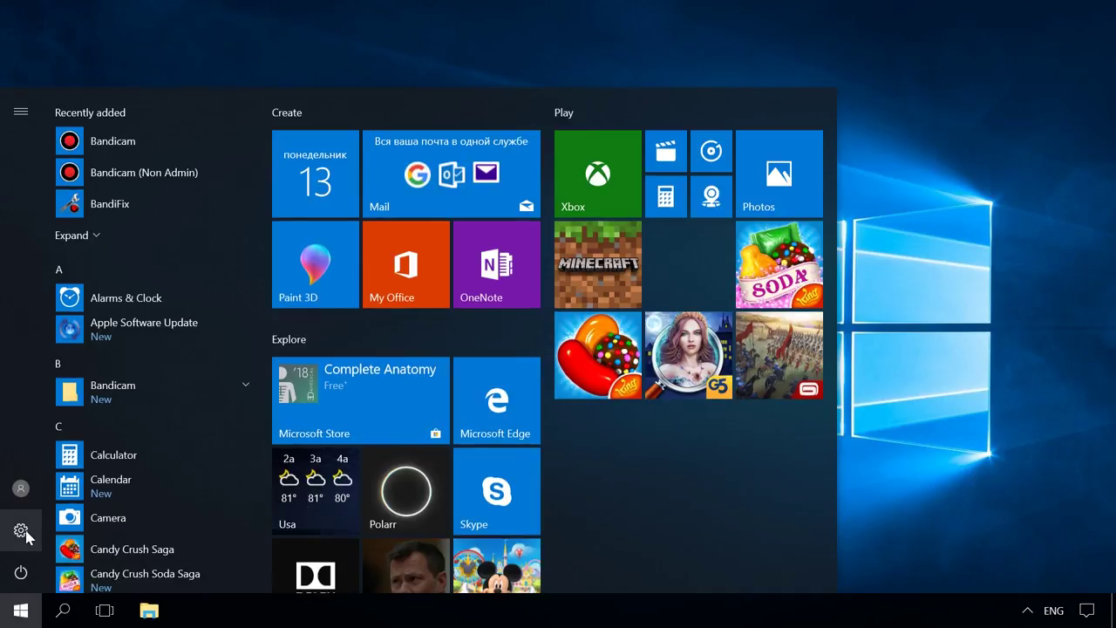
click(21, 531)
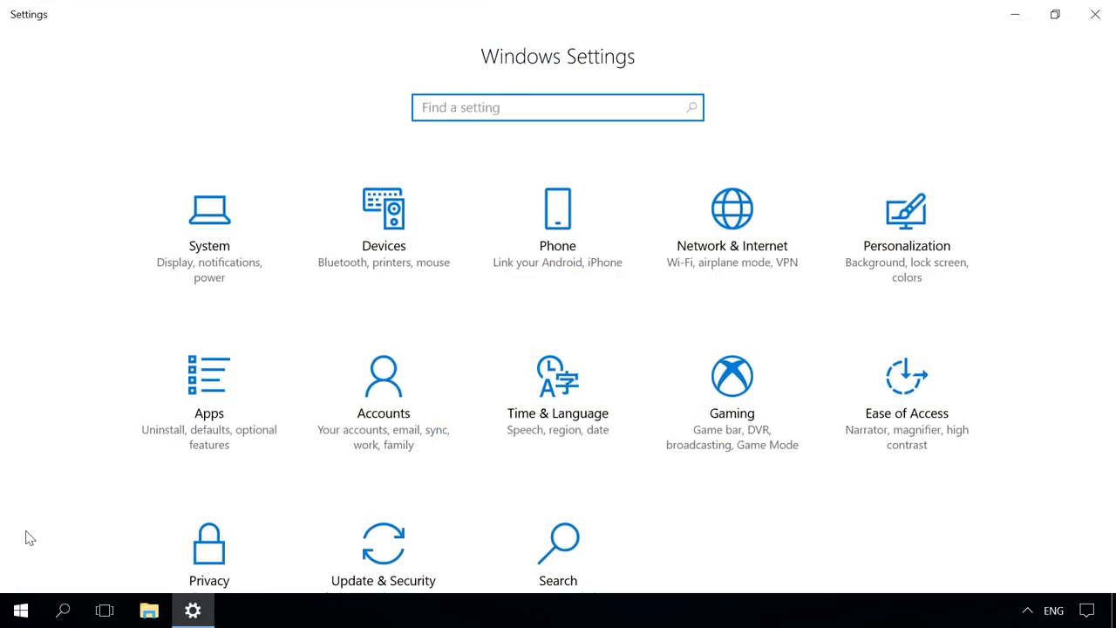
click(902, 248)
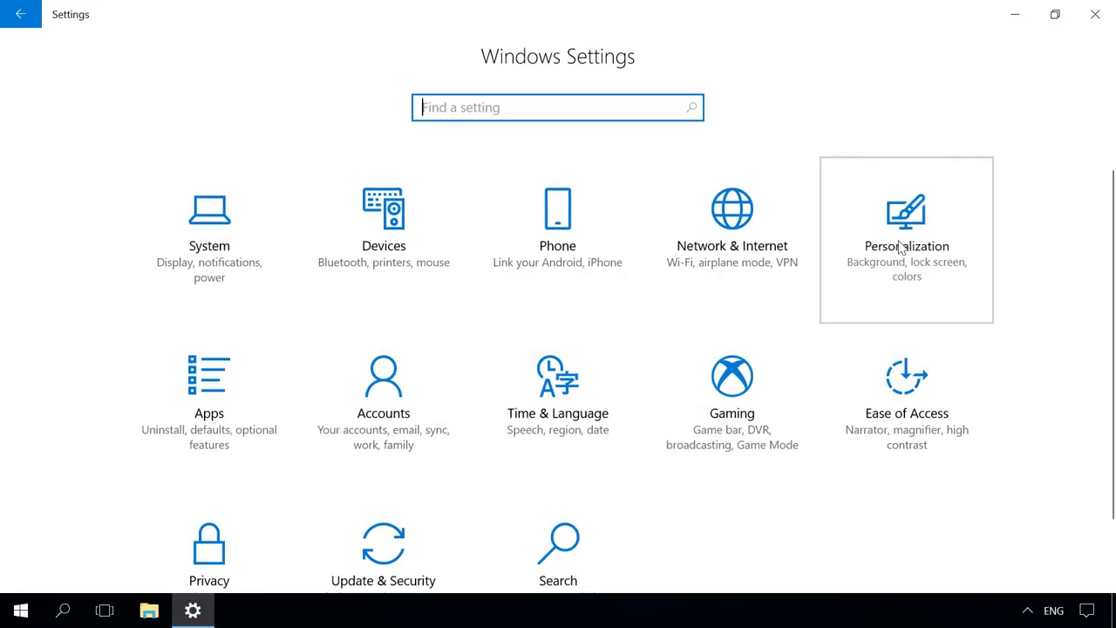
click(102, 405)
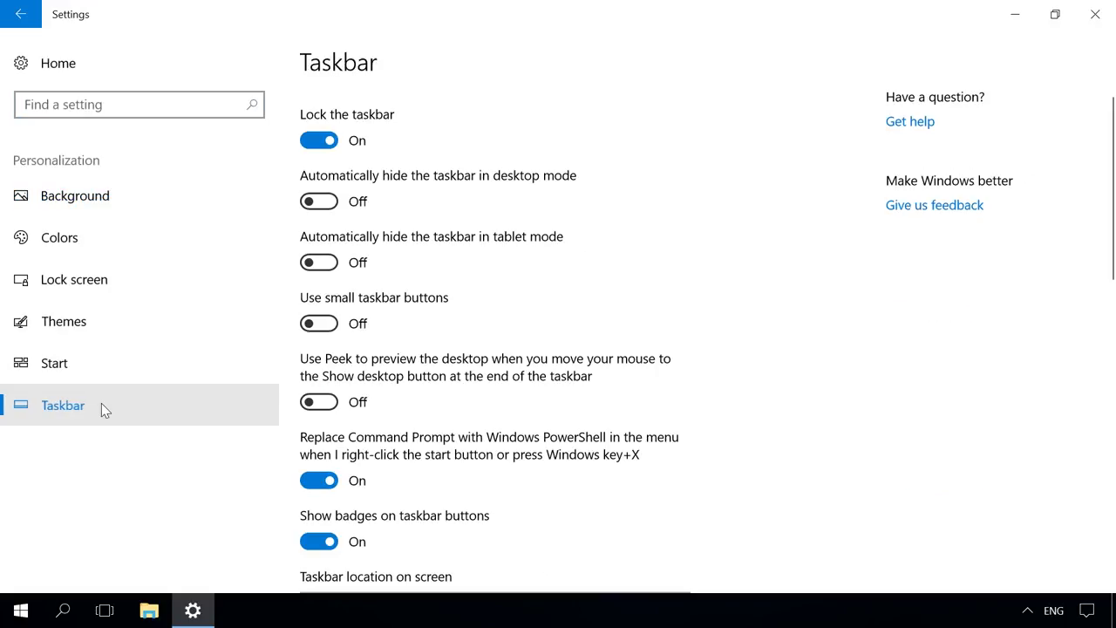
scroll(650, 296, down, 5)
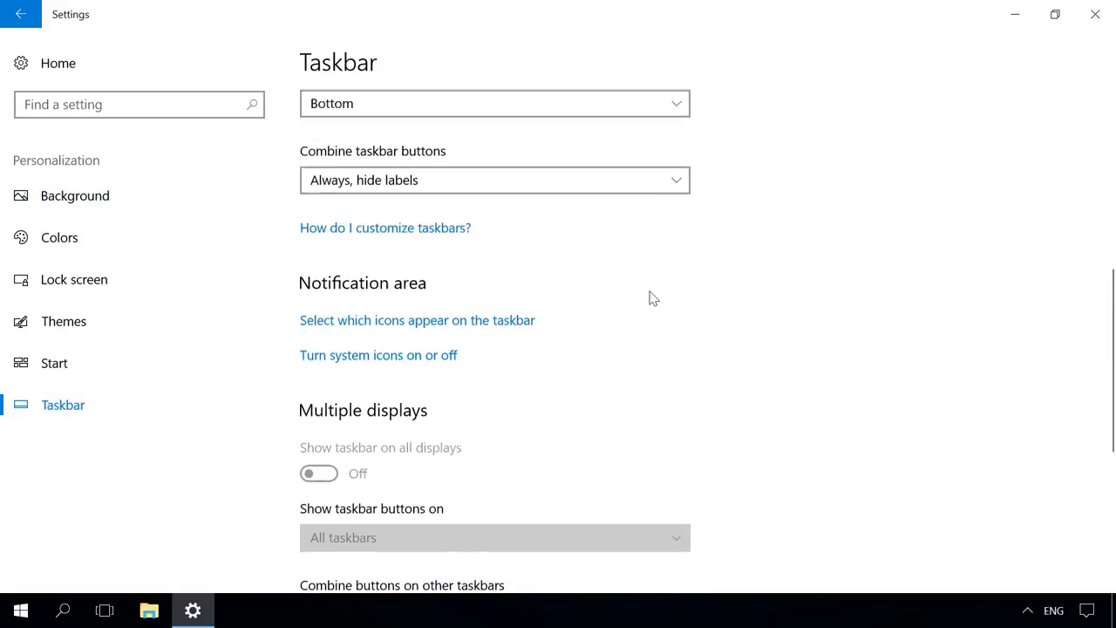
click(397, 330)
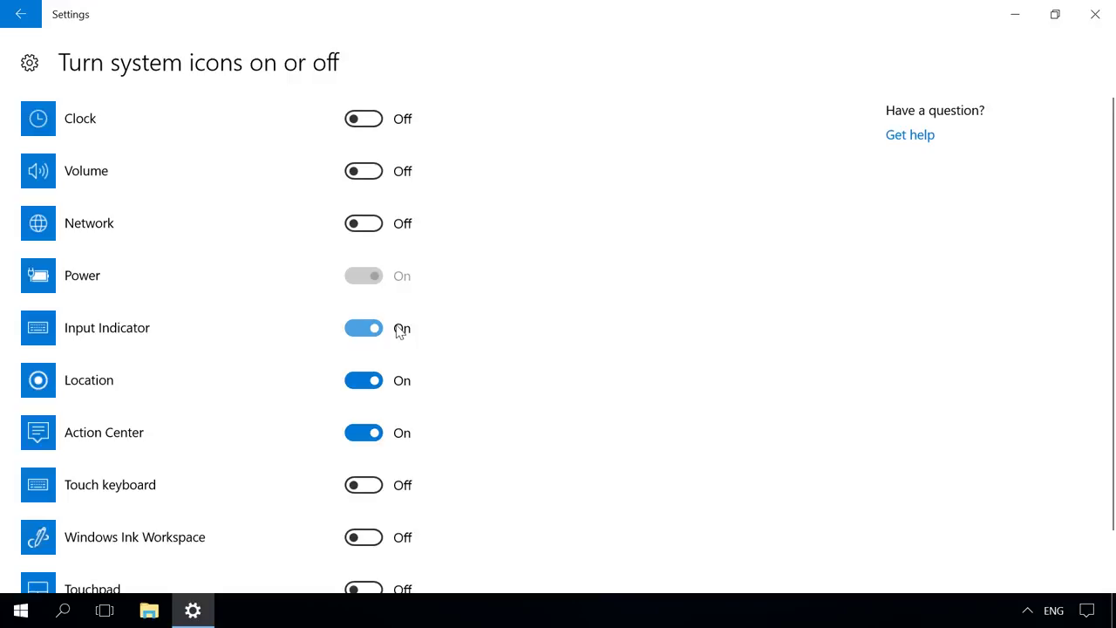
click(369, 433)
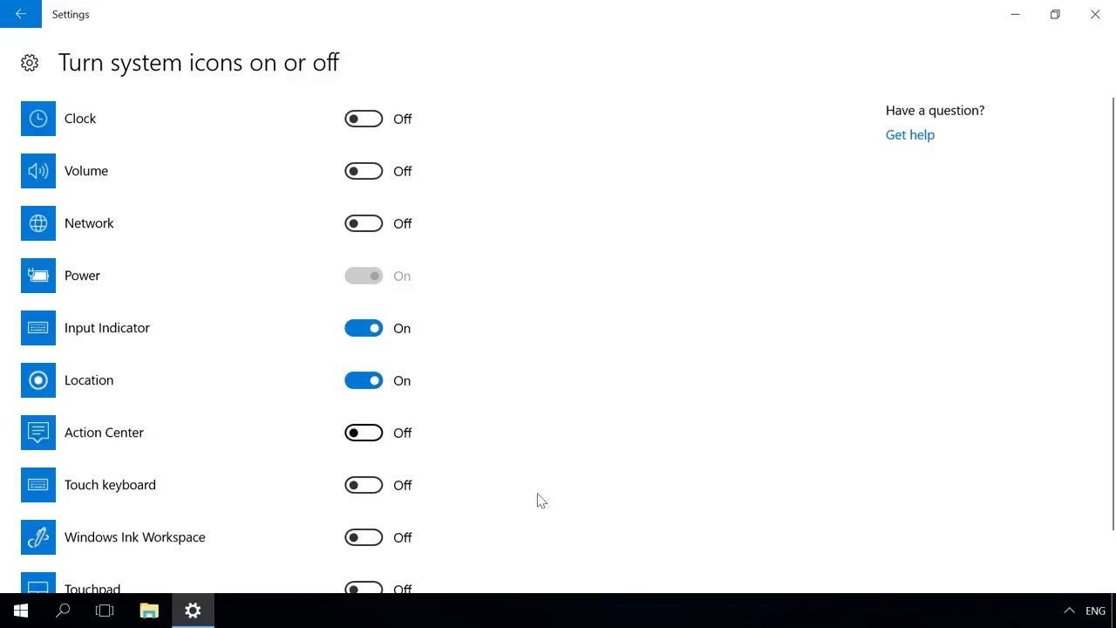